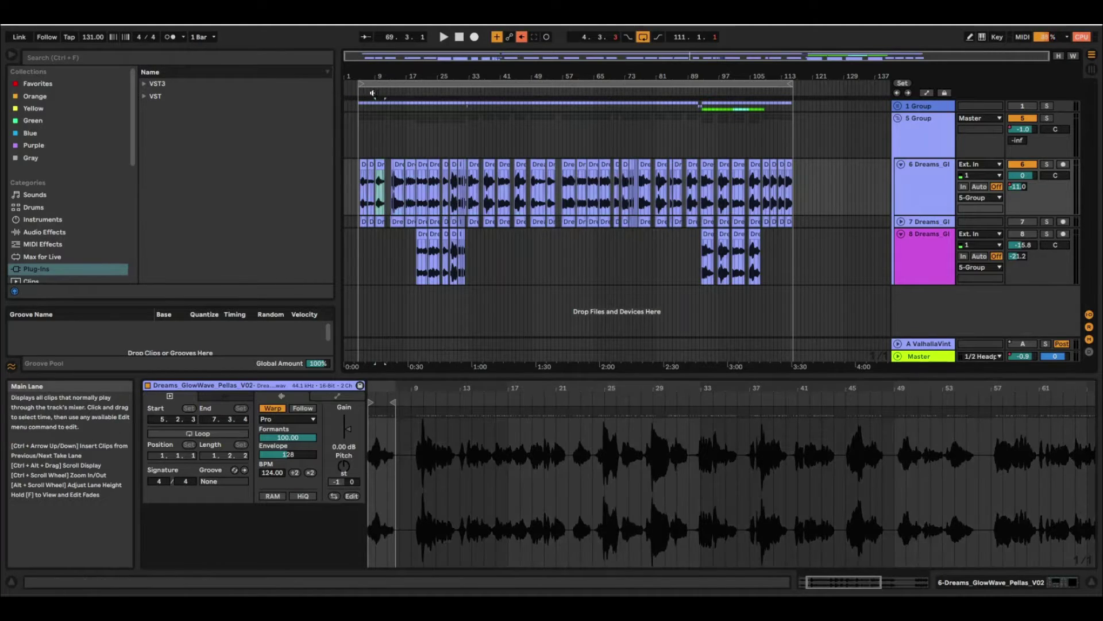
# Step: Loop and play the quiet gap just before bar 17 on vocal track 6, and delete it
pyautogui.moveTo(368, 77); pyautogui.dragTo(368, 156)
pyautogui.moveTo(749, 166); pyautogui.dragTo(778, 168)
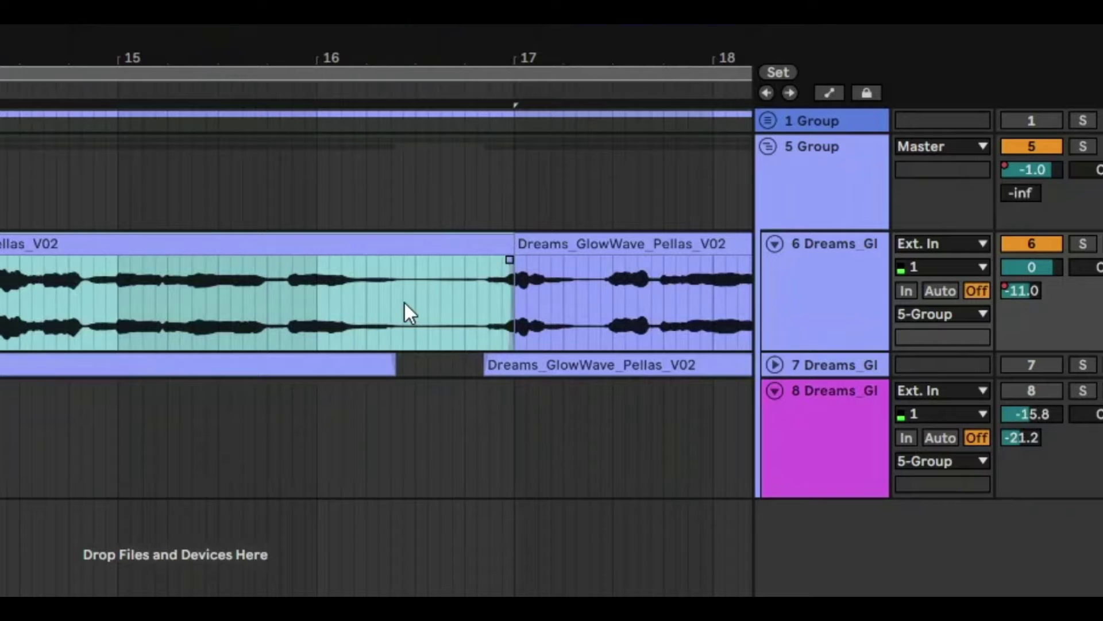
pyautogui.moveTo(752, 192); pyautogui.dragTo(768, 185)
pyautogui.moveTo(471, 284); pyautogui.dragTo(482, 316)
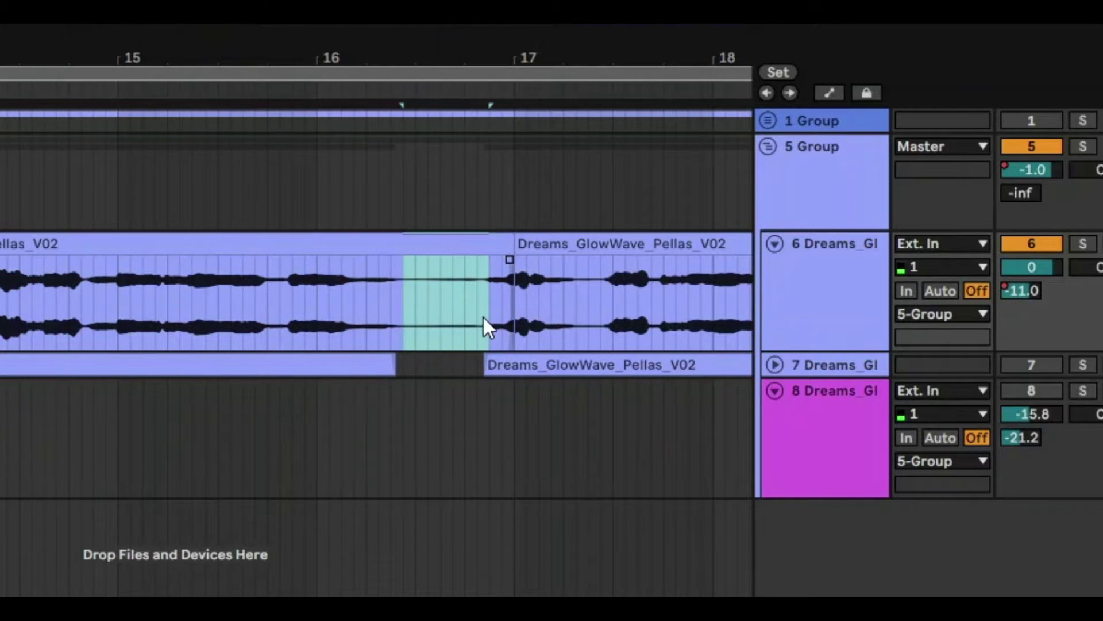
pyautogui.hotkey('ctrl', 'l')
pyautogui.press('space')
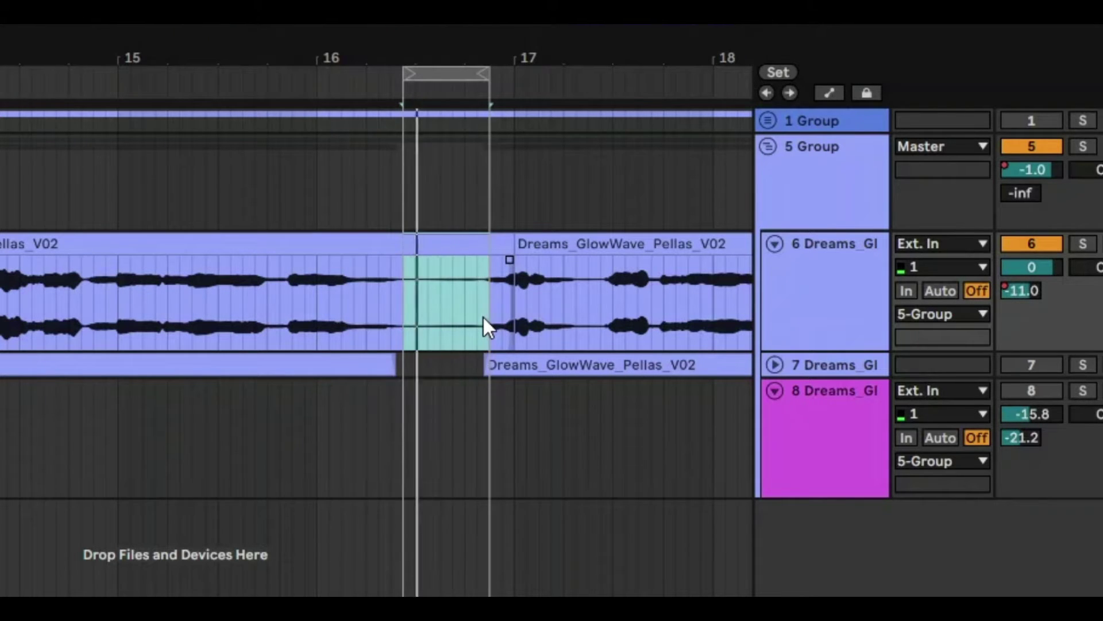
pyautogui.press('Delete')
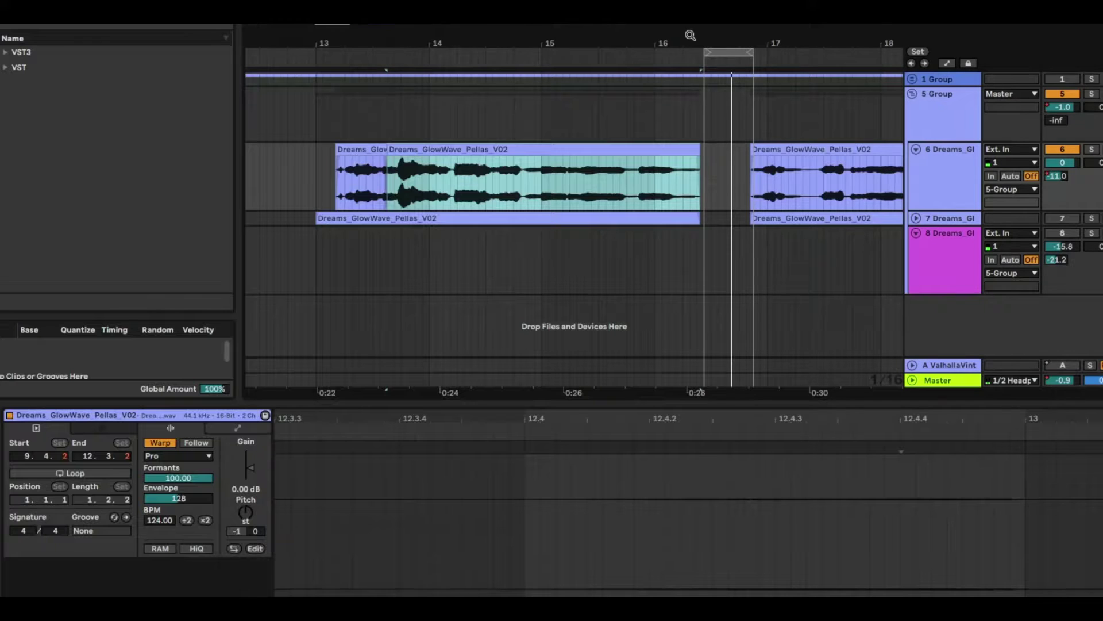
# Step: Play the track 6 vocal from the clip at bar 9 and select the clip around bar 13
pyautogui.moveTo(690, 36); pyautogui.dragTo(361, 38)
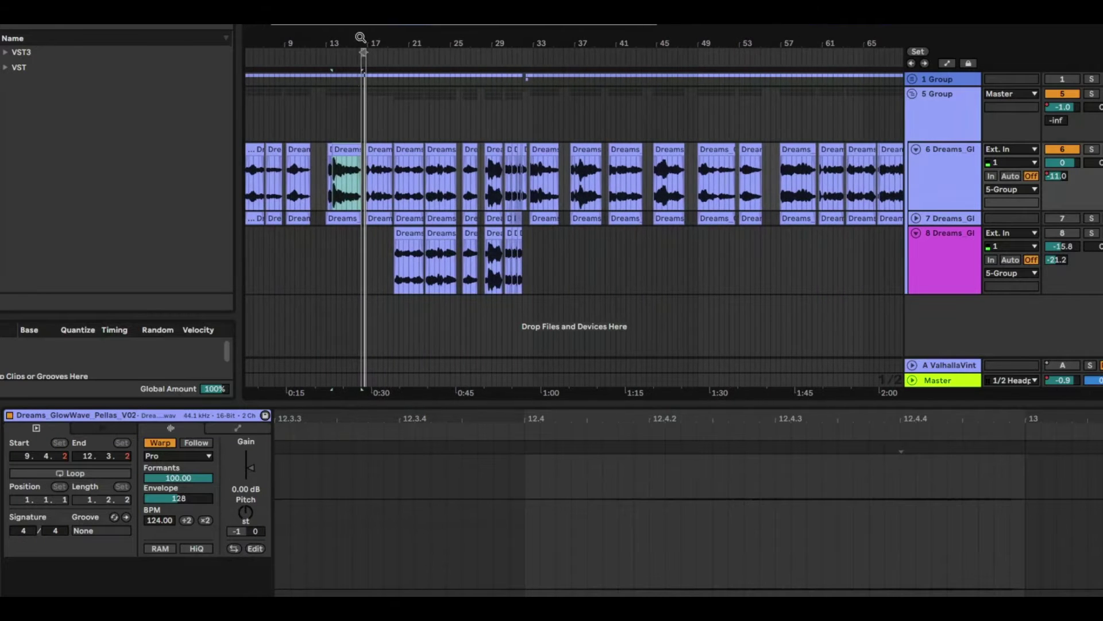
pyautogui.click(294, 148)
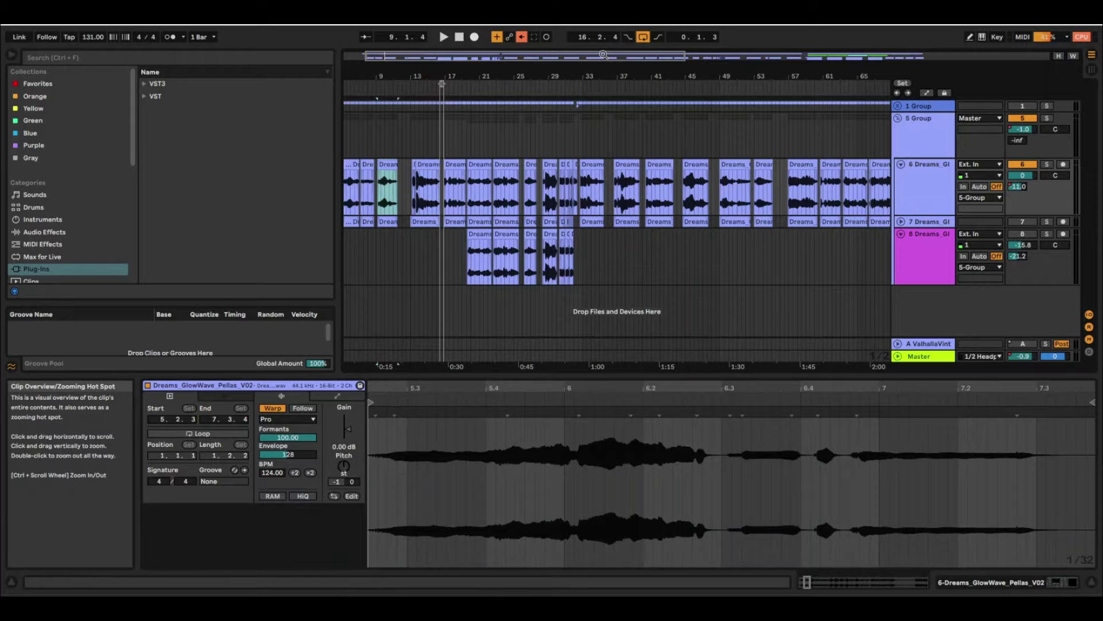
pyautogui.press('space')
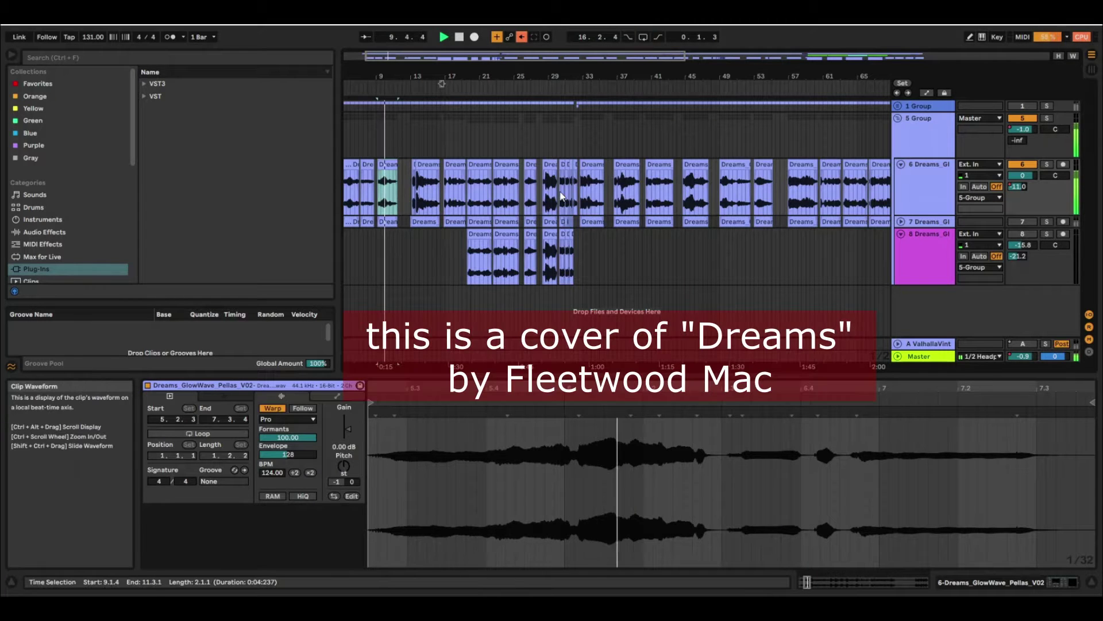
pyautogui.click(423, 172)
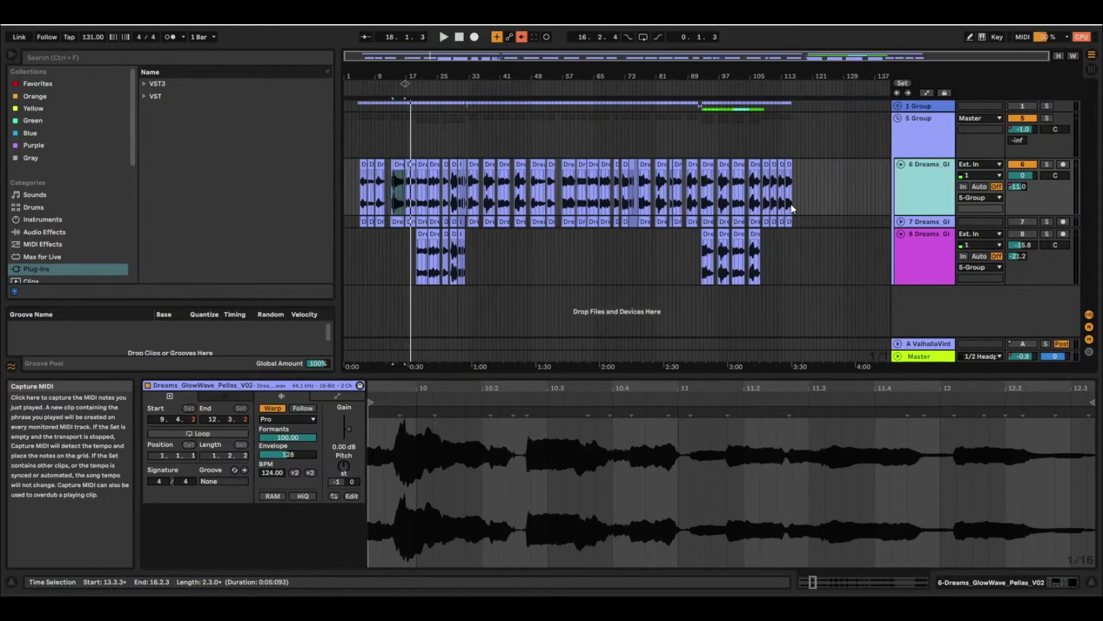
# Step: Activate track 6's audio effect rack and compare the vocal with the Glue Compressor bypassed and enabled
pyautogui.click(941, 174)
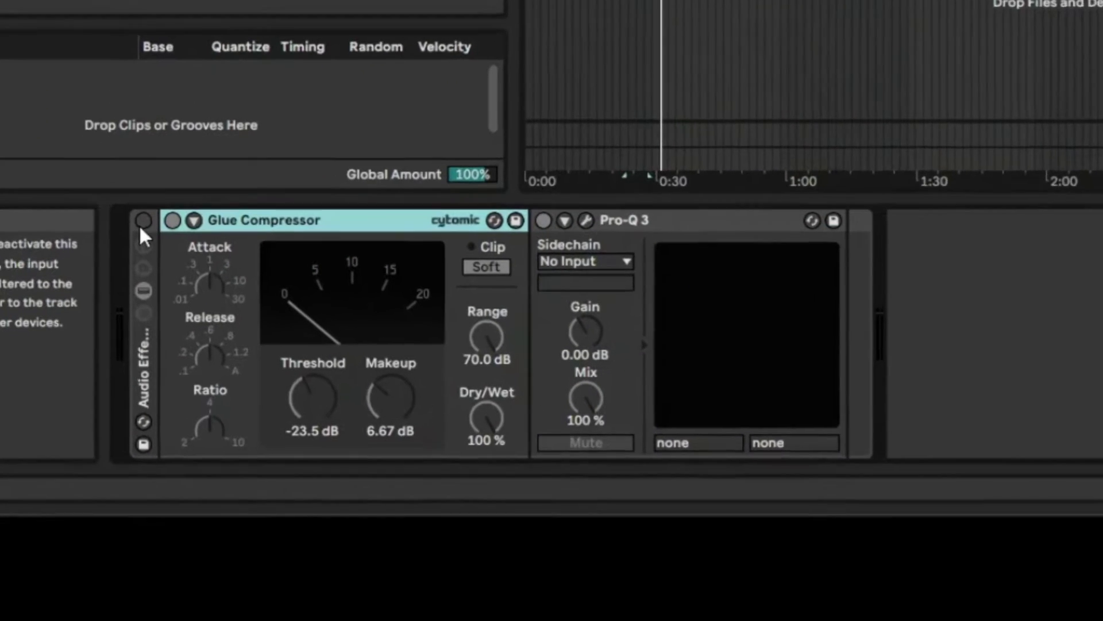
pyautogui.click(143, 221)
pyautogui.click(632, 219)
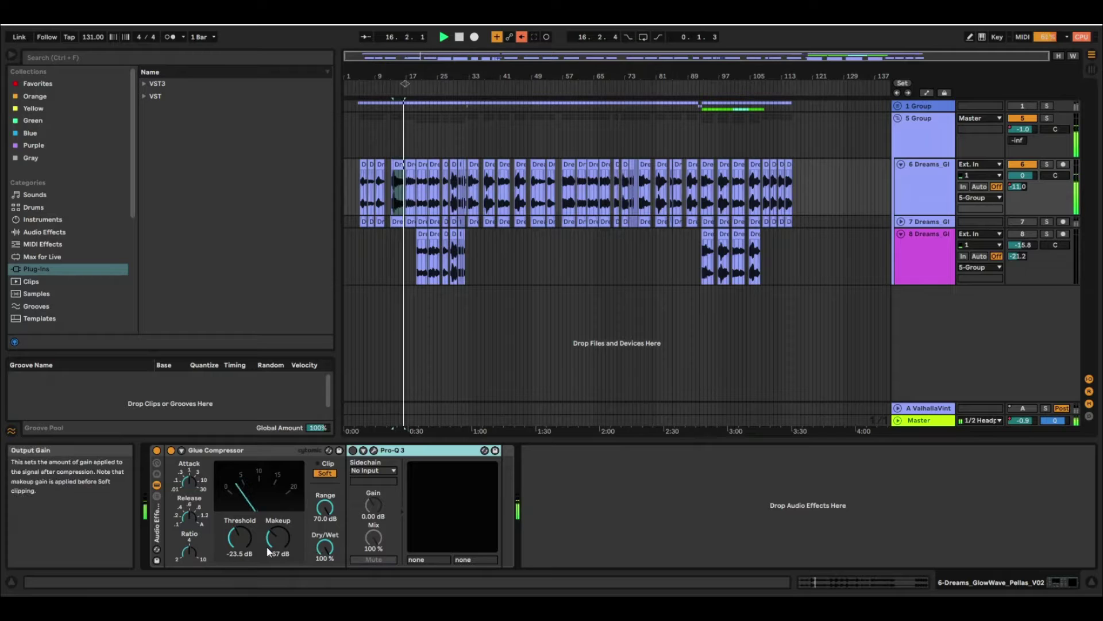
pyautogui.click(171, 451)
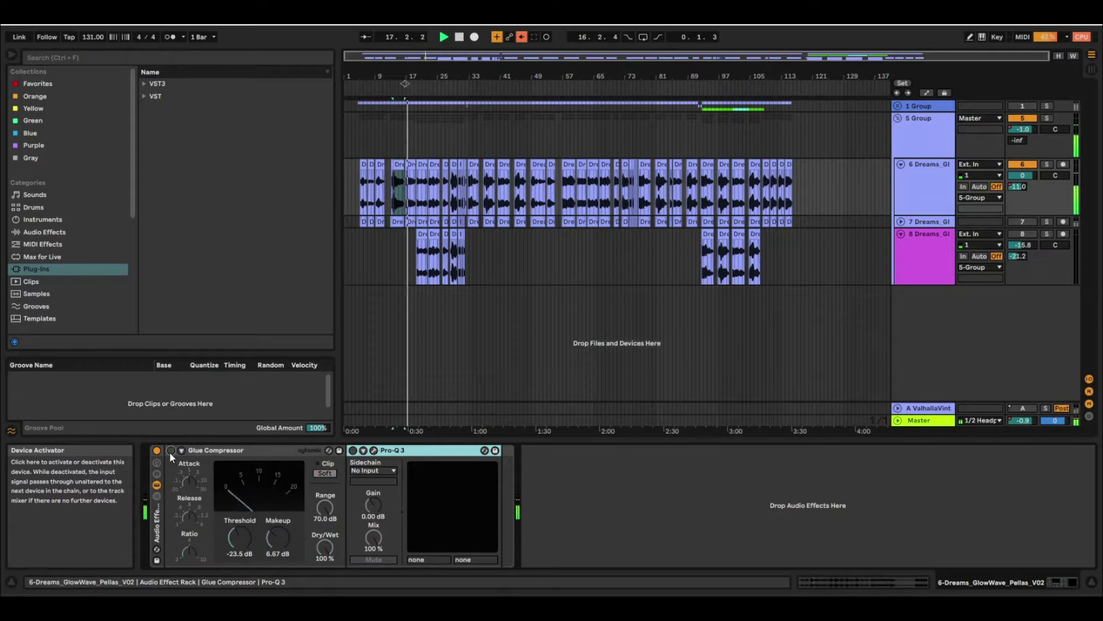
pyautogui.click(170, 451)
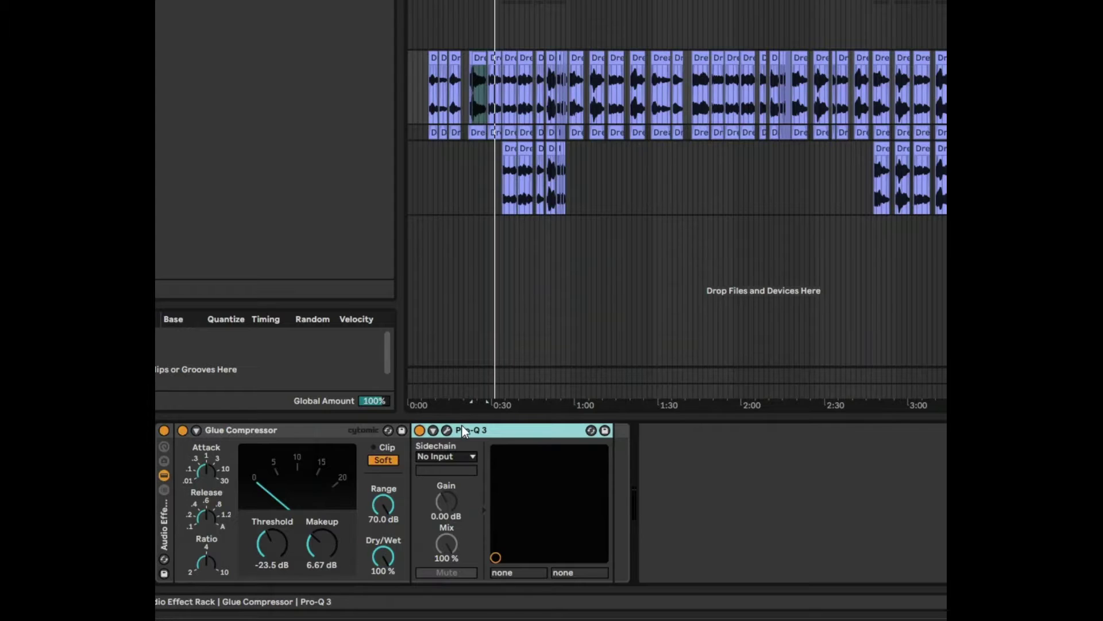
# Step: Raise the low cut frequency in track 6's Pro-Q 3 to about 75 Hz and close the plug-in
pyautogui.click(448, 431)
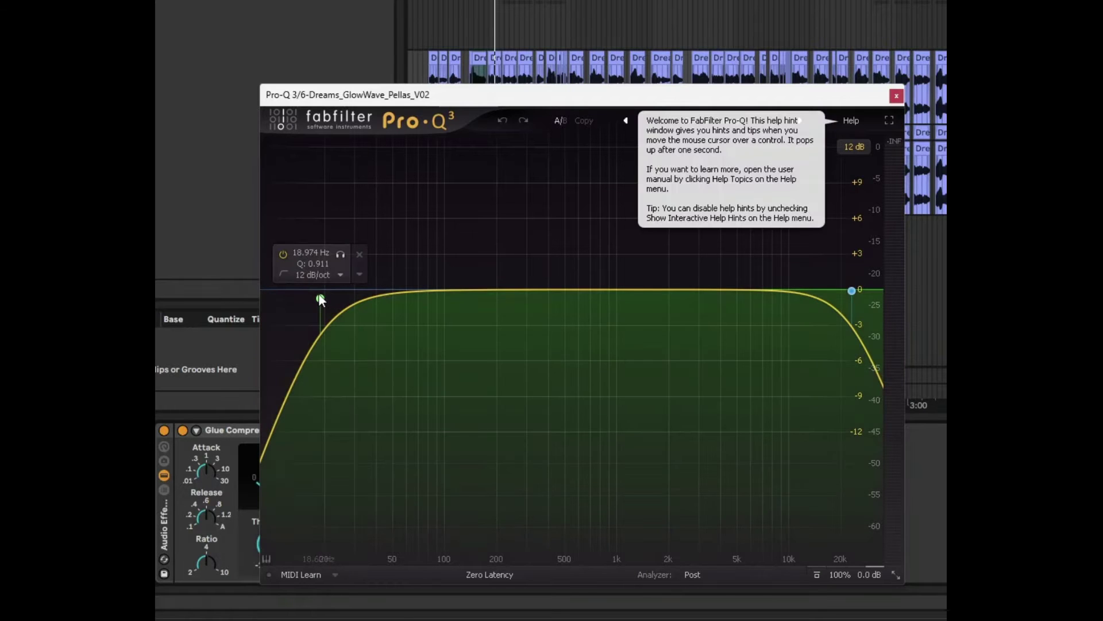
pyautogui.moveTo(336, 299); pyautogui.dragTo(338, 293)
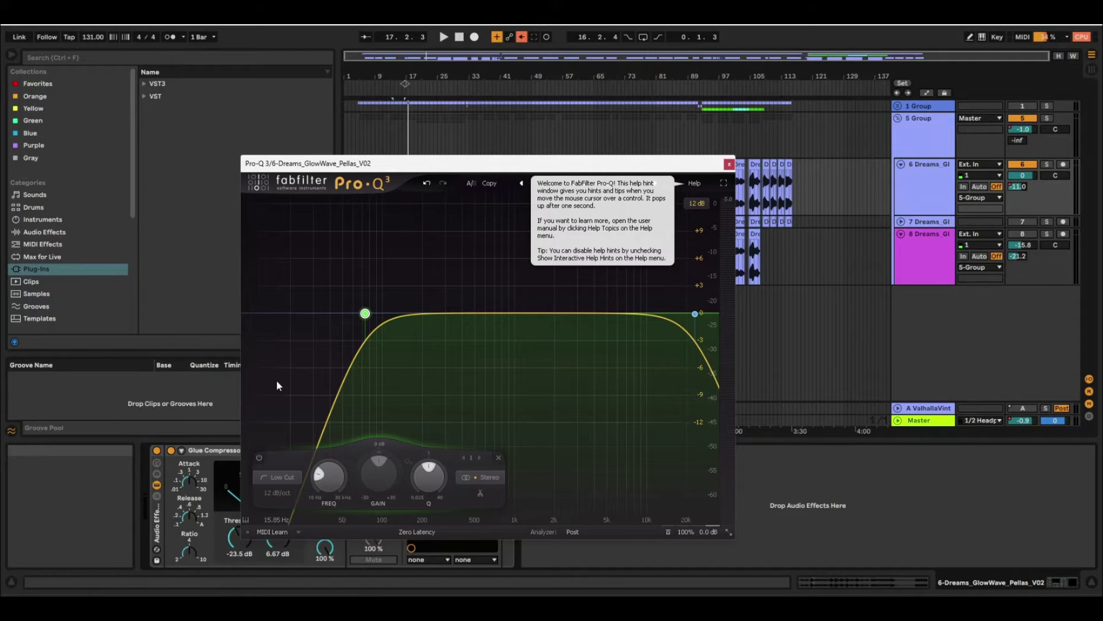
pyautogui.click(729, 163)
# Step: Show track 6's automation for the mixer's A-ValhallaVint send, focusing on the passage around bar 32
pyautogui.press('a')
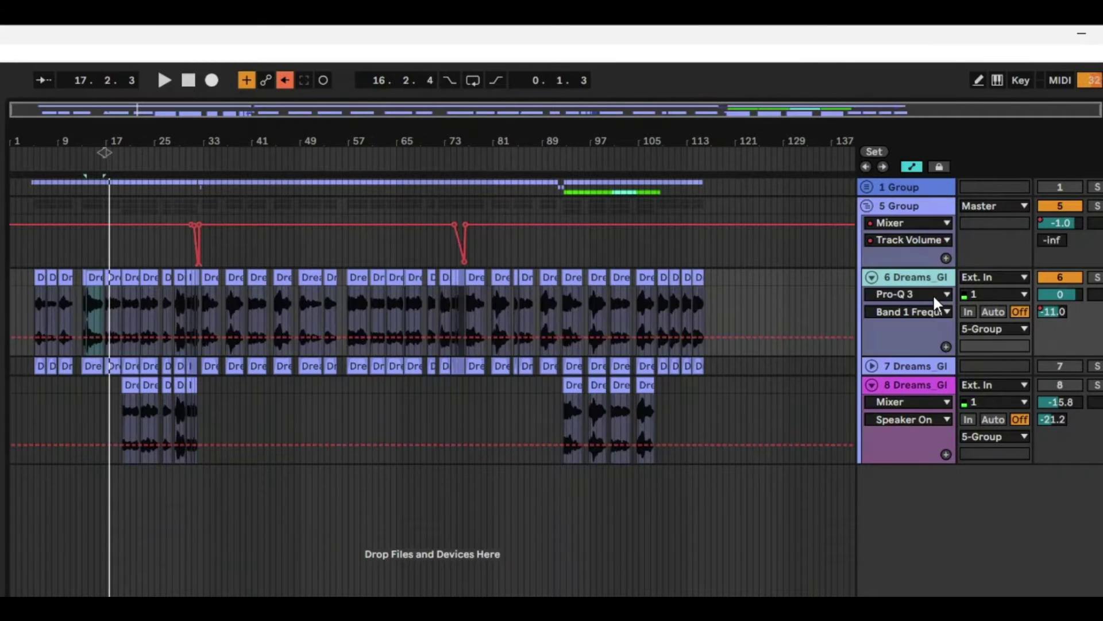
pyautogui.click(925, 295)
pyautogui.click(948, 368)
pyautogui.click(921, 387)
pyautogui.moveTo(206, 155); pyautogui.dragTo(197, 148)
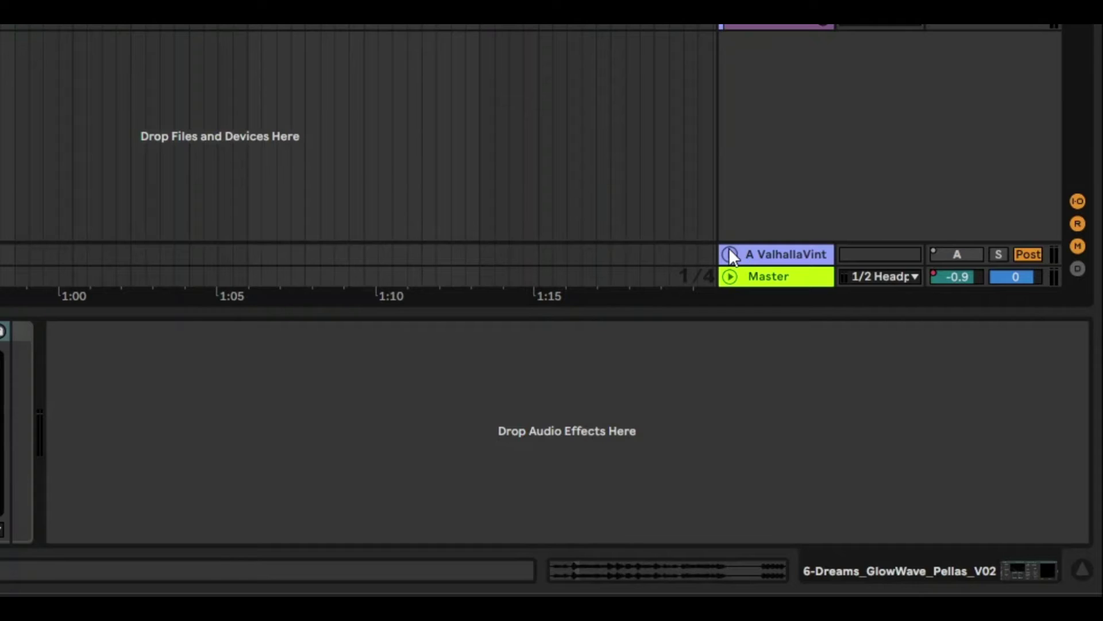
# Step: Unfold and switch on the ValhallaVintageVerb return track, and play the vocal with its reverb
pyautogui.click(818, 555)
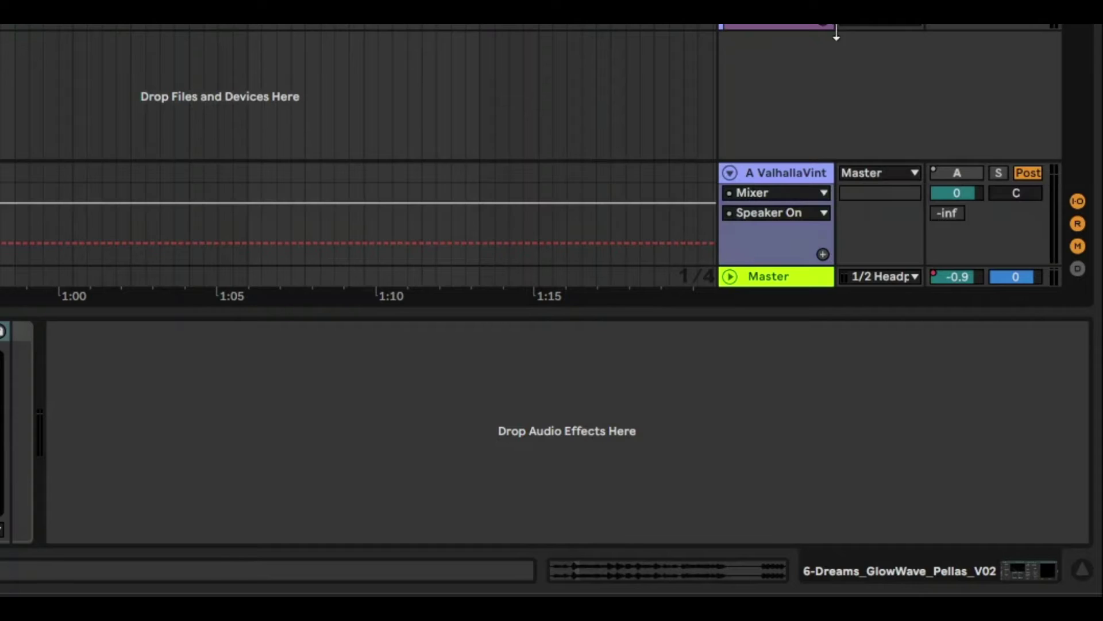
pyautogui.click(957, 174)
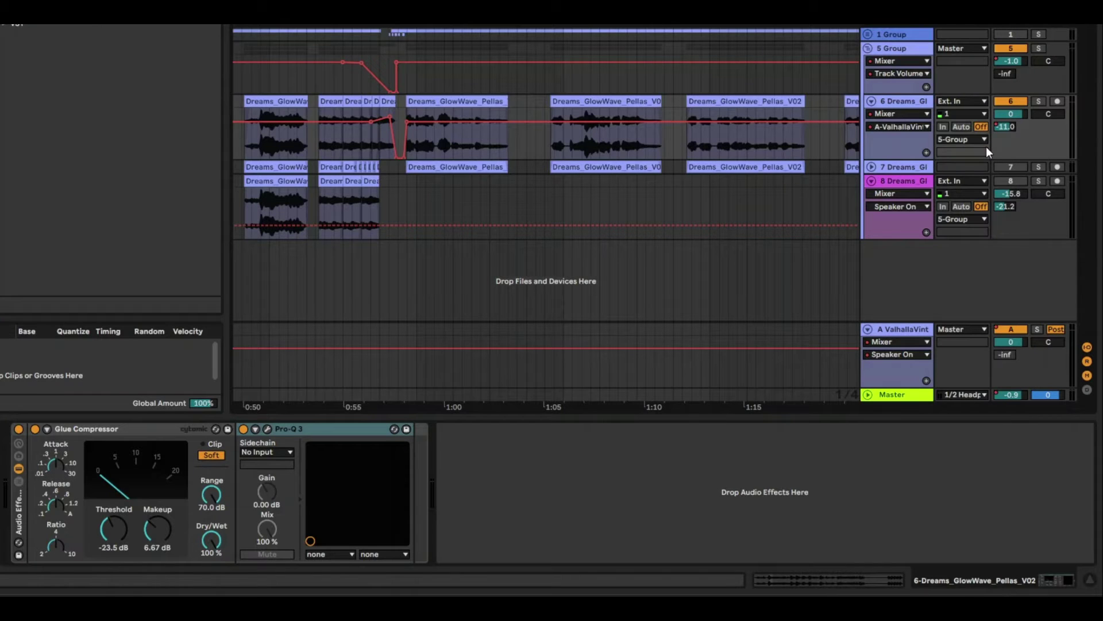
pyautogui.press('space')
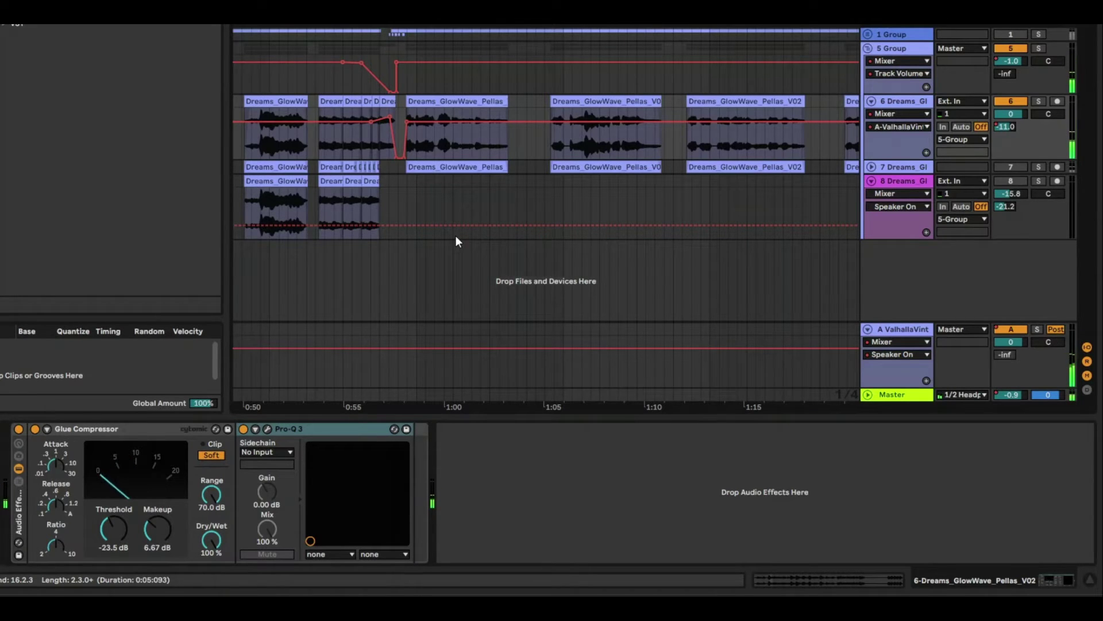
# Step: Unfold the sidechain section of track 6's Glue Compressor and compare its device chain with the reverb return's
pyautogui.click(46, 429)
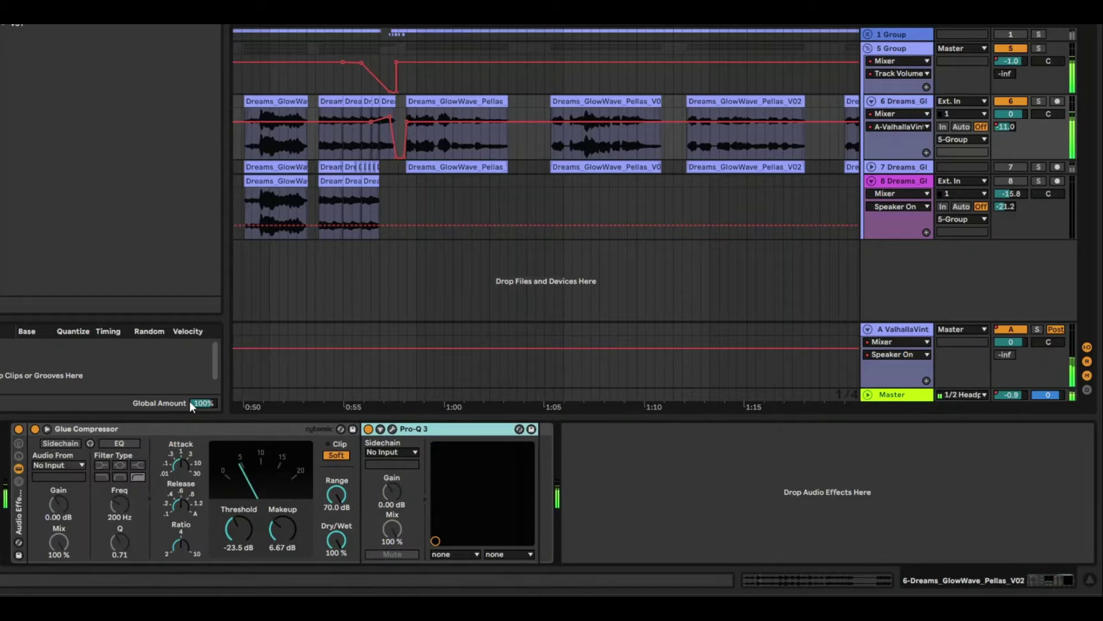
pyautogui.click(170, 425)
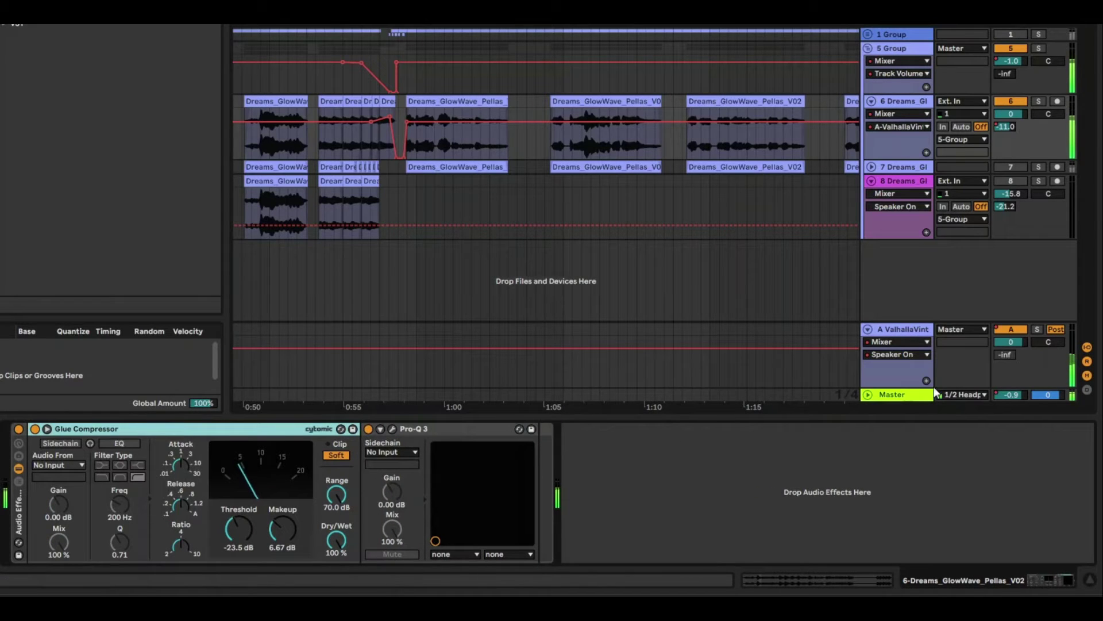
pyautogui.click(903, 330)
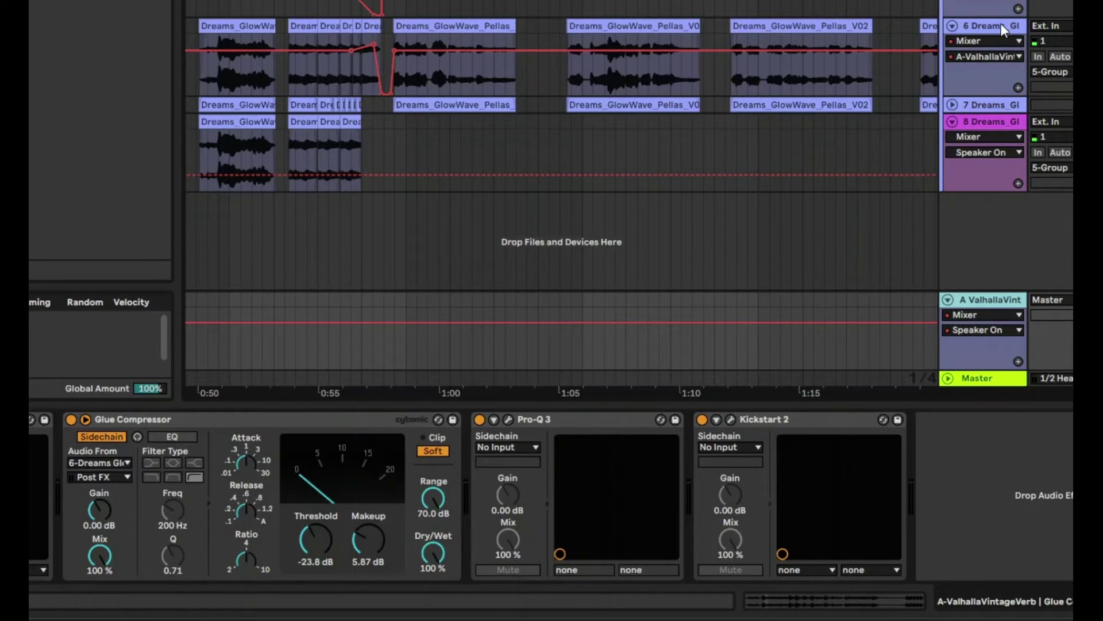
pyautogui.click(1003, 30)
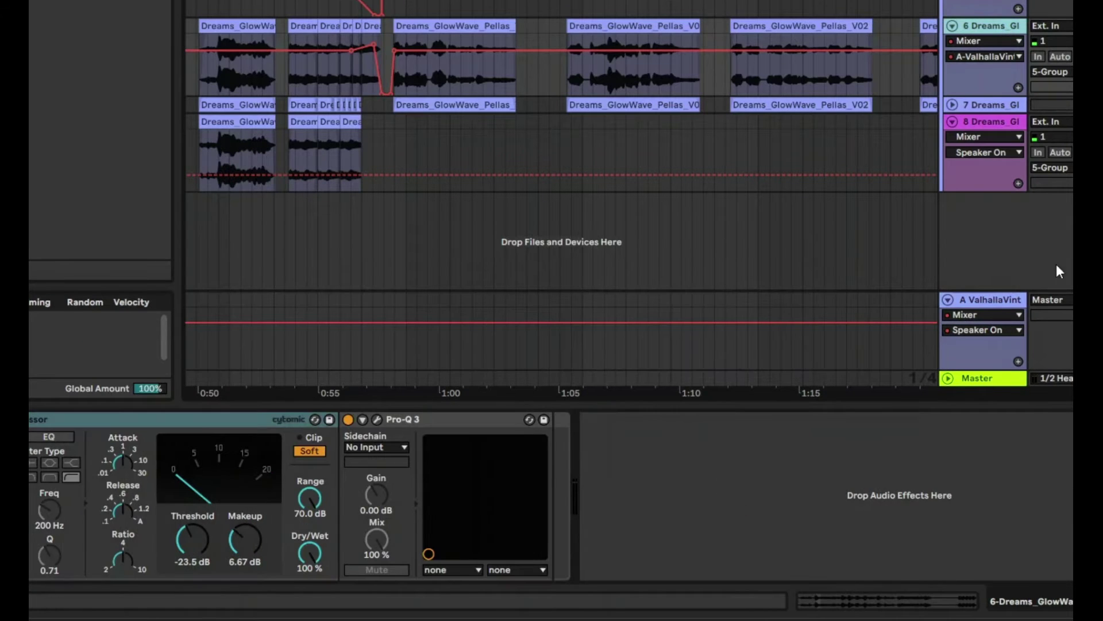
pyautogui.click(996, 302)
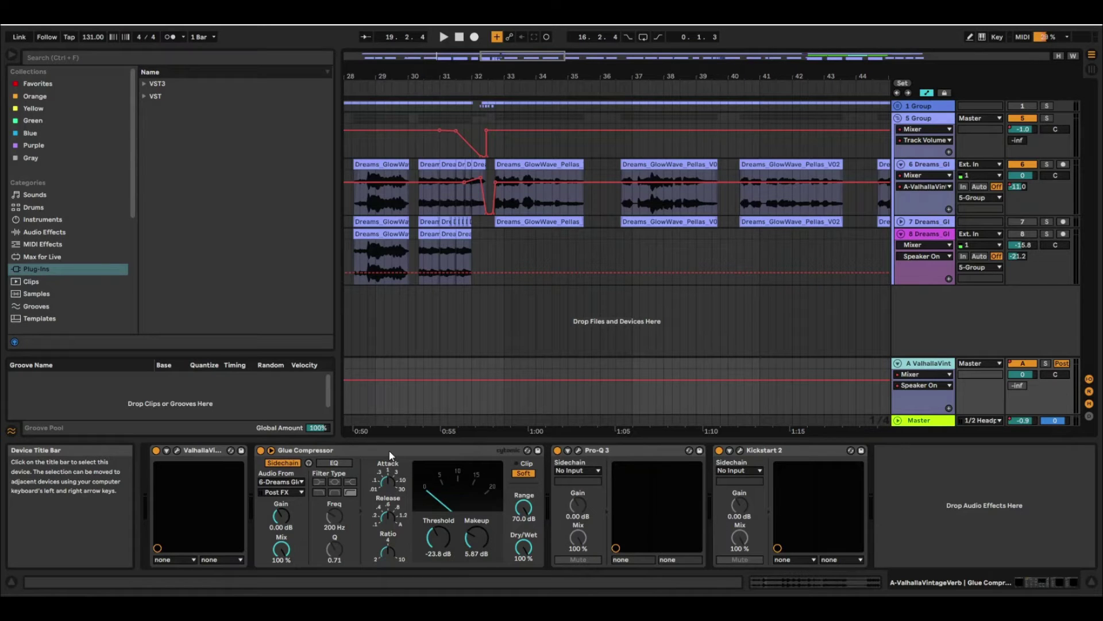
# Step: Examine the Pro-Q 3 and Kickstart 2 settings on the reverb return during playback, and stop playback
pyautogui.click(578, 449)
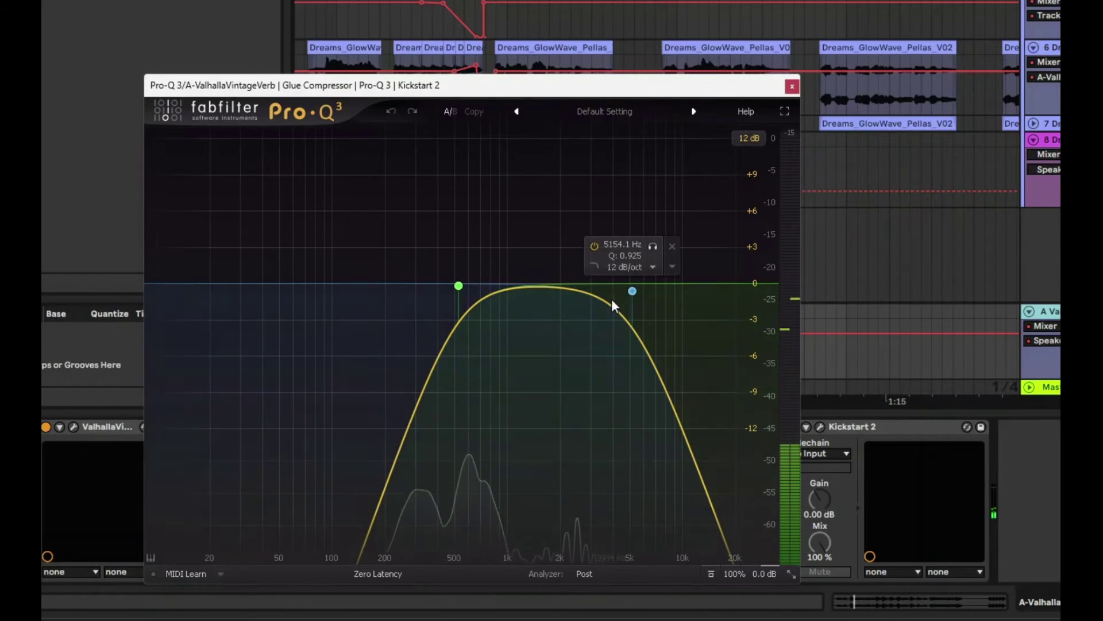
pyautogui.click(791, 87)
pyautogui.click(861, 247)
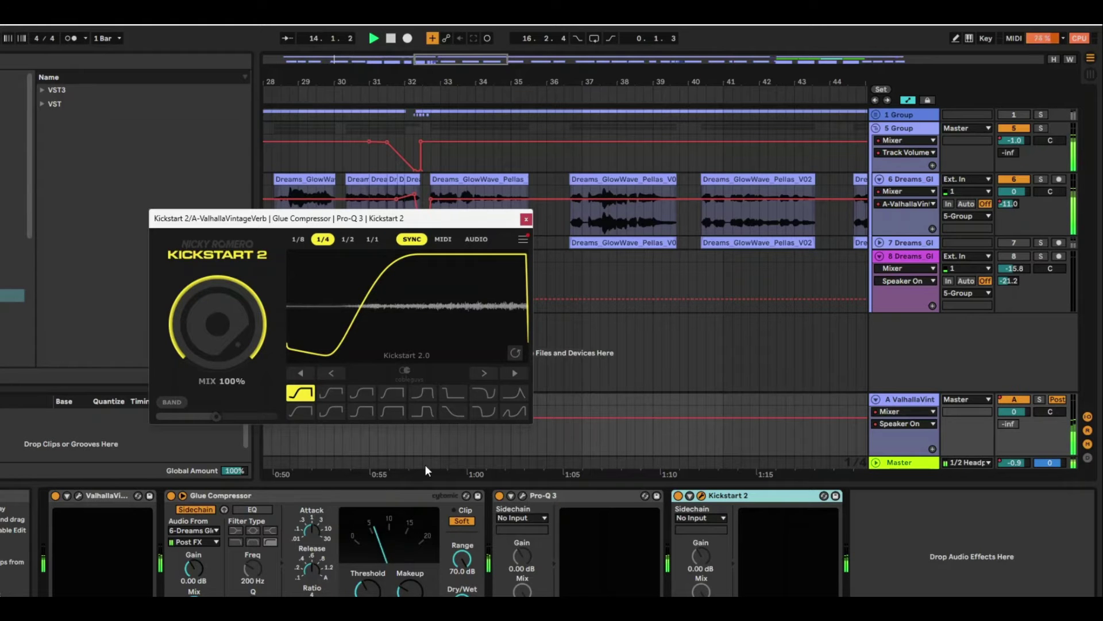
pyautogui.press('space')
pyautogui.click(526, 219)
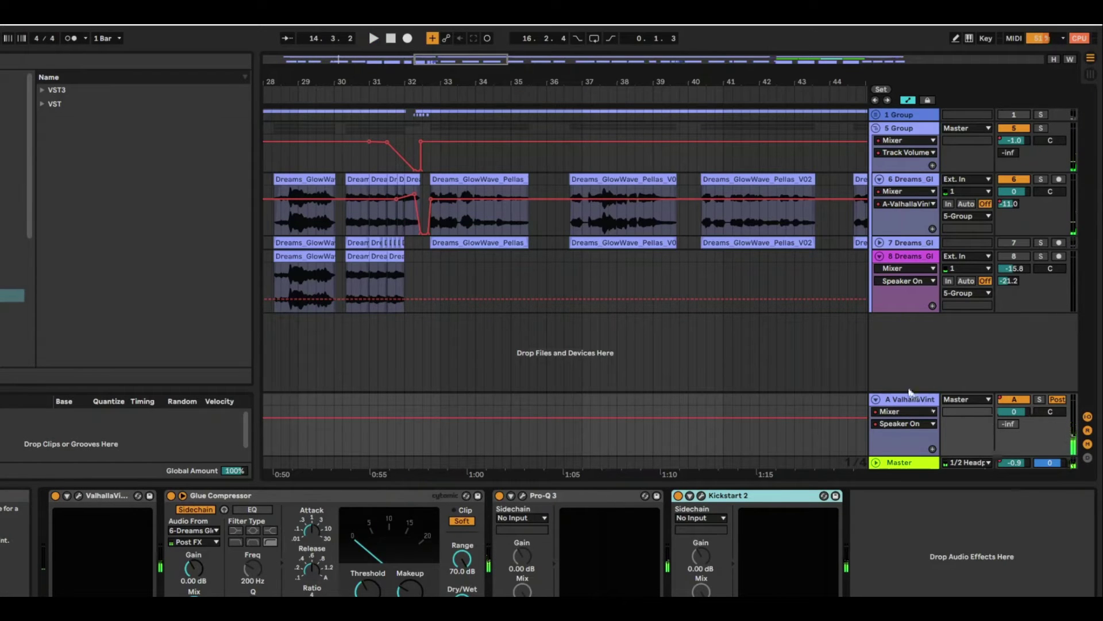
# Step: Activate vocal track 7 and deactivate track 6
pyautogui.click(904, 400)
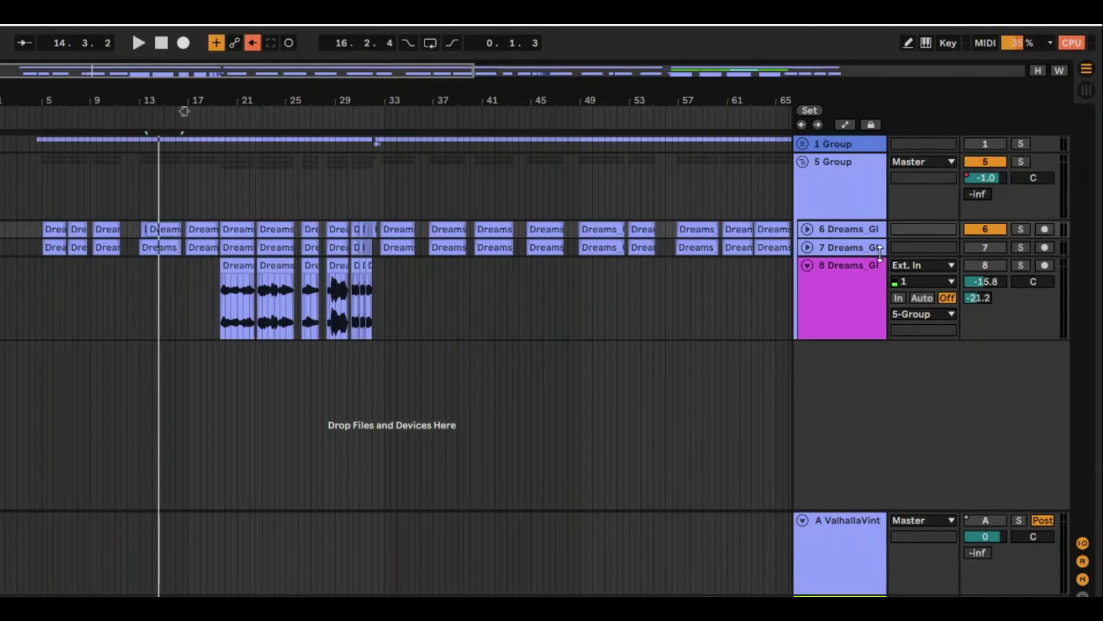
pyautogui.click(856, 244)
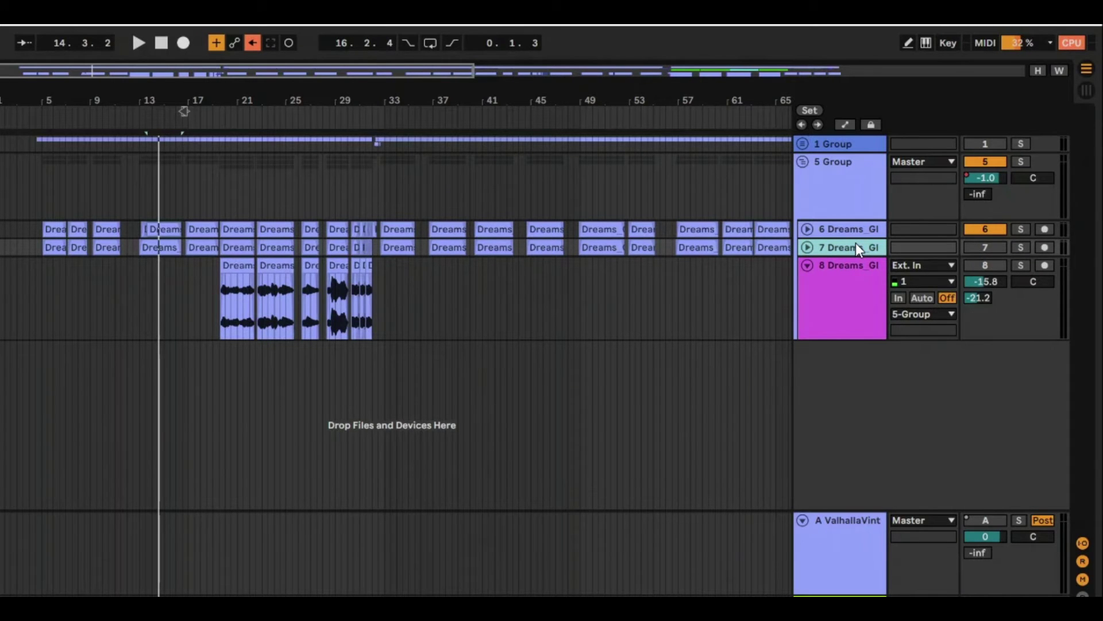
pyautogui.click(986, 248)
pyautogui.click(994, 230)
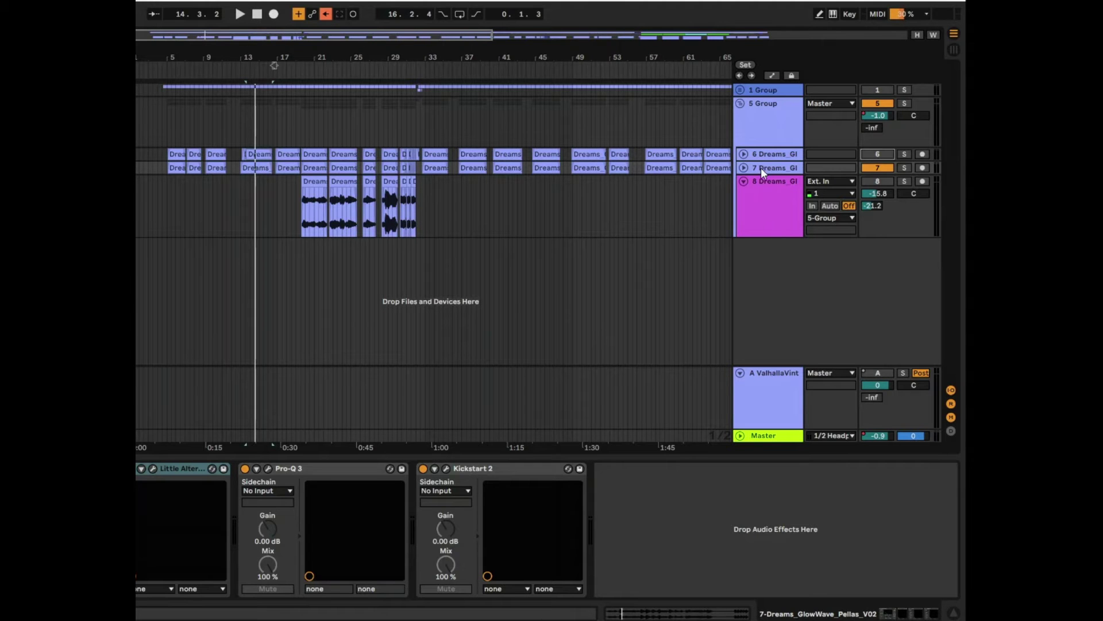
# Step: Examine the Little AlterBoy and Pro-Q 3 settings on track 7 while playing the pitched-down vocal
pyautogui.click(763, 168)
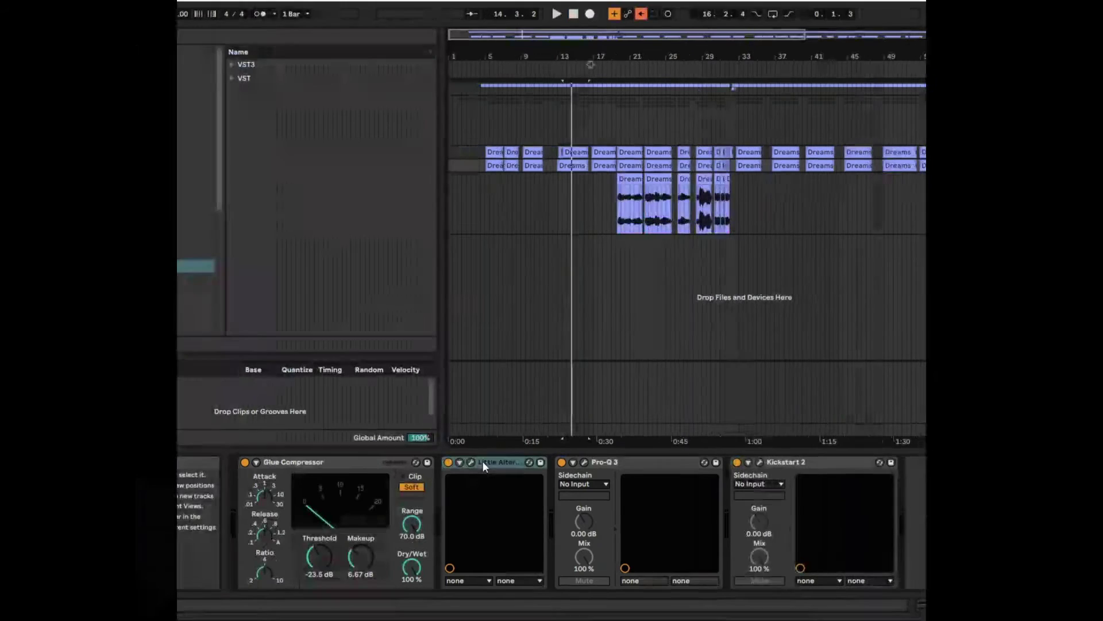
pyautogui.click(167, 468)
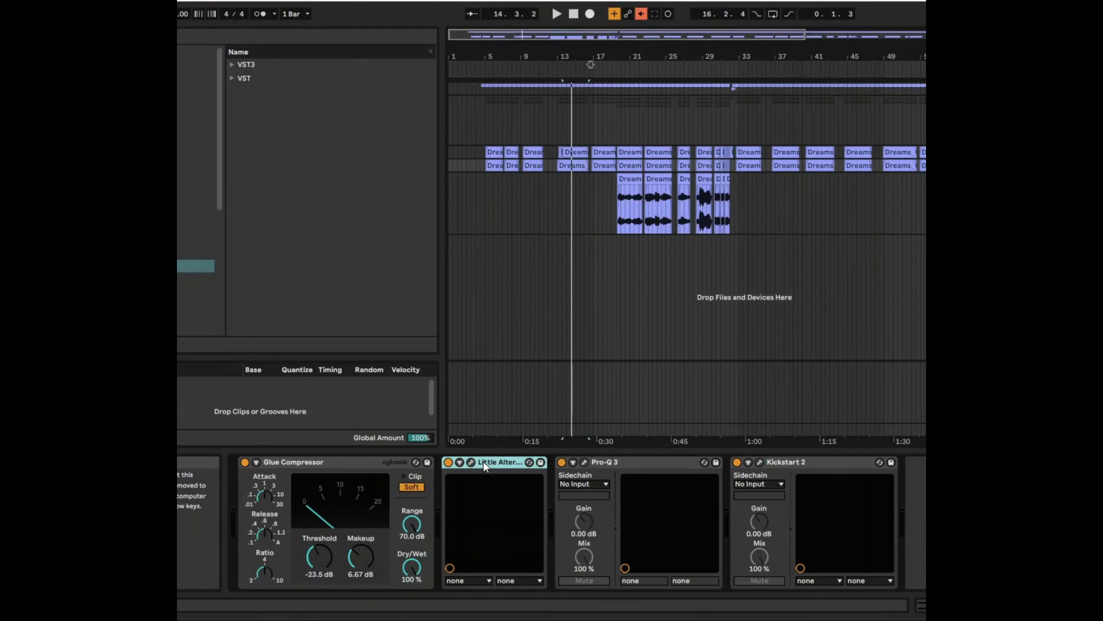
pyautogui.click(471, 462)
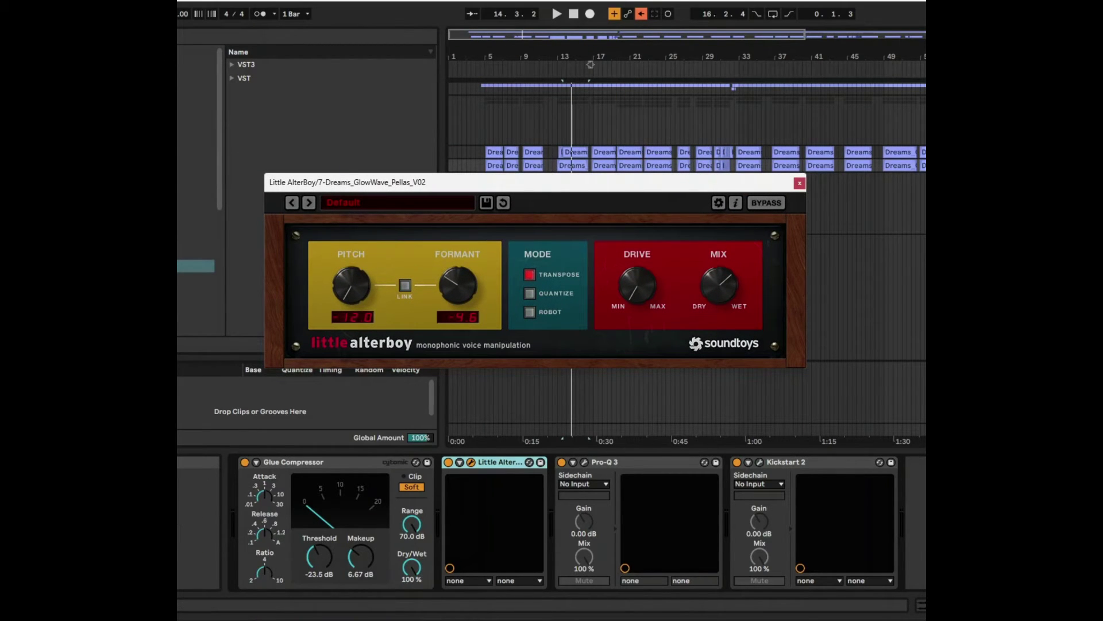
pyautogui.press('space')
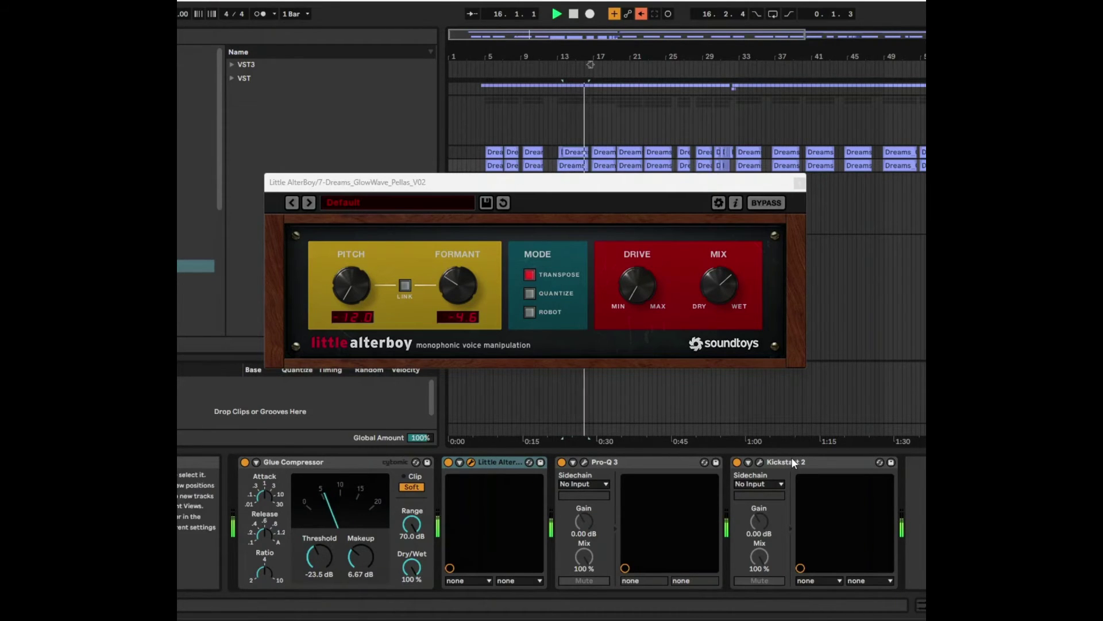
pyautogui.click(585, 462)
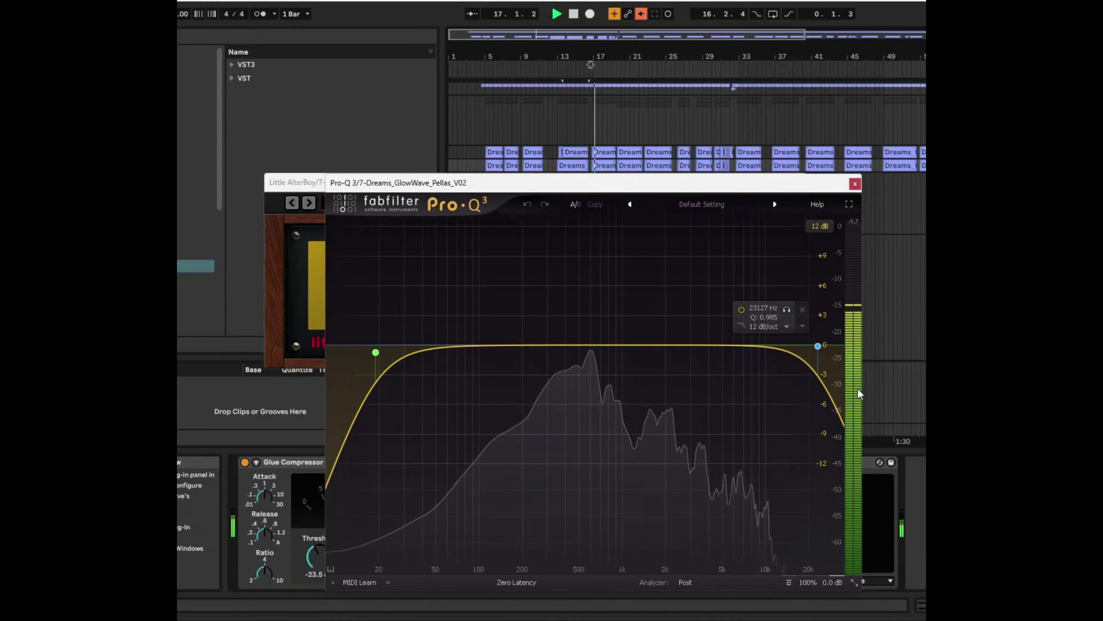
# Step: Raise the low cut in track 7's Pro-Q 3 to about 33.6 Hz and stop playback
pyautogui.moveTo(373, 356); pyautogui.dragTo(411, 356)
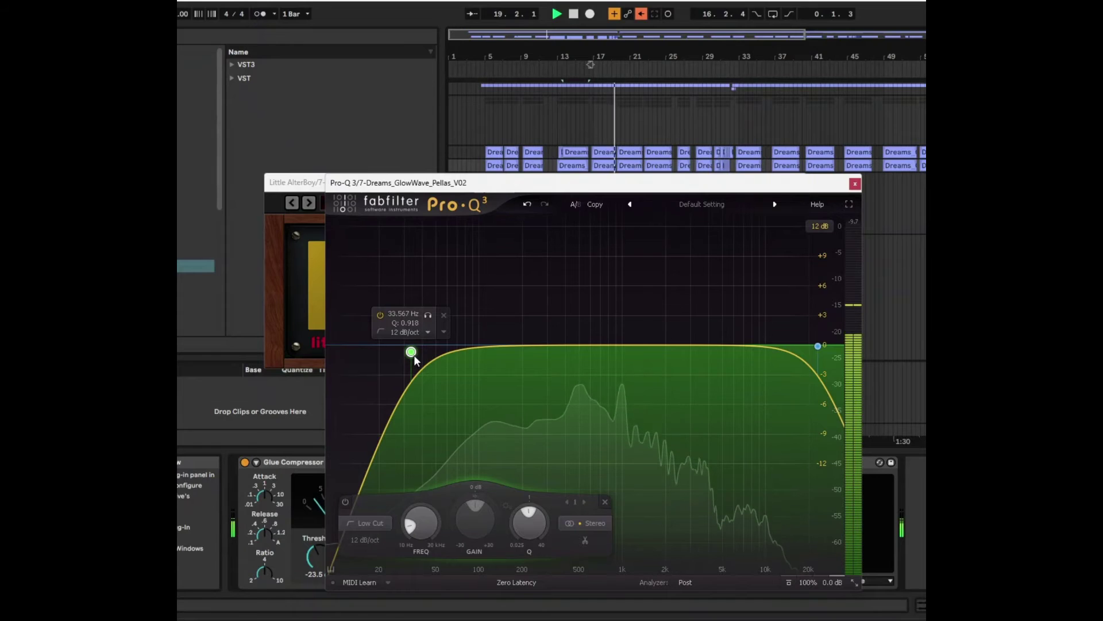
pyautogui.press('space')
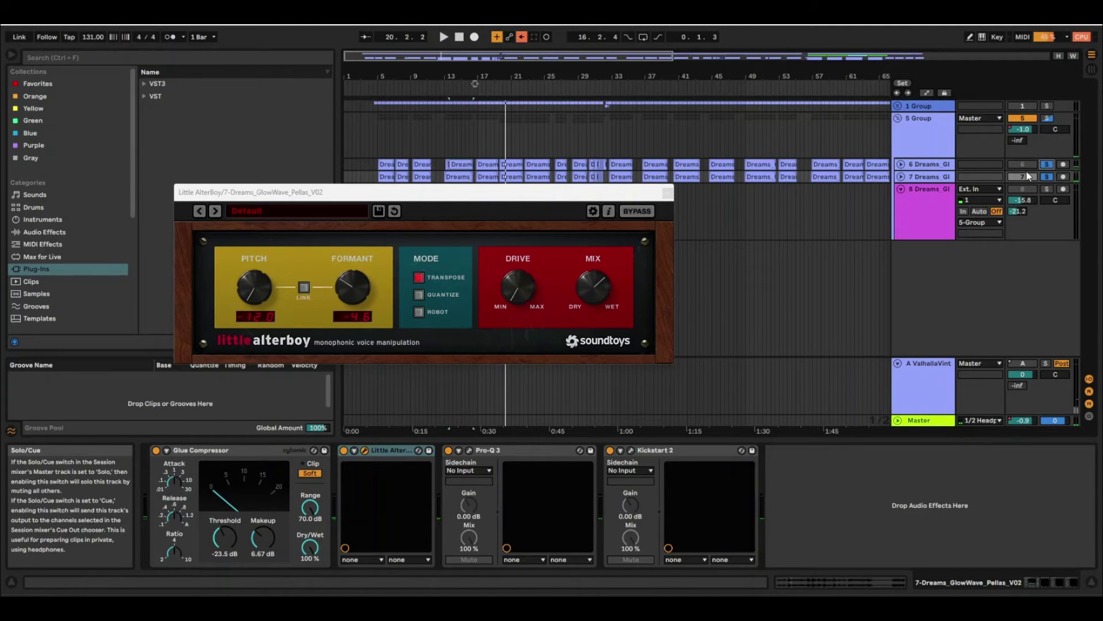
# Step: Play back the pitched-down vocal on track 7 with the reverb return active, and close the Little AlterBoy window
pyautogui.press('space')
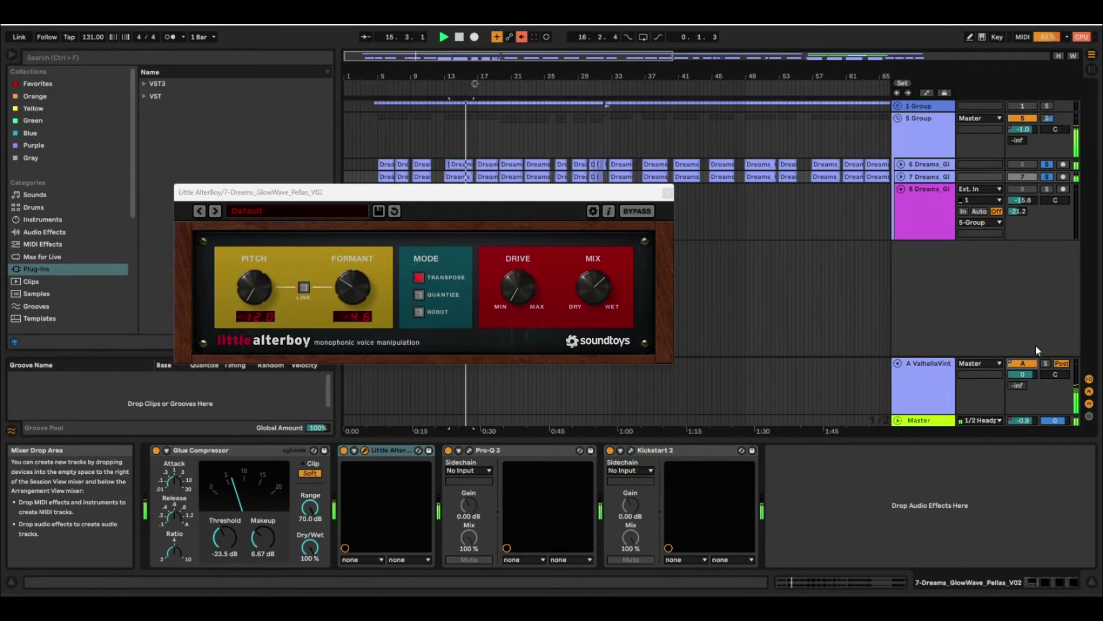
pyautogui.press('space')
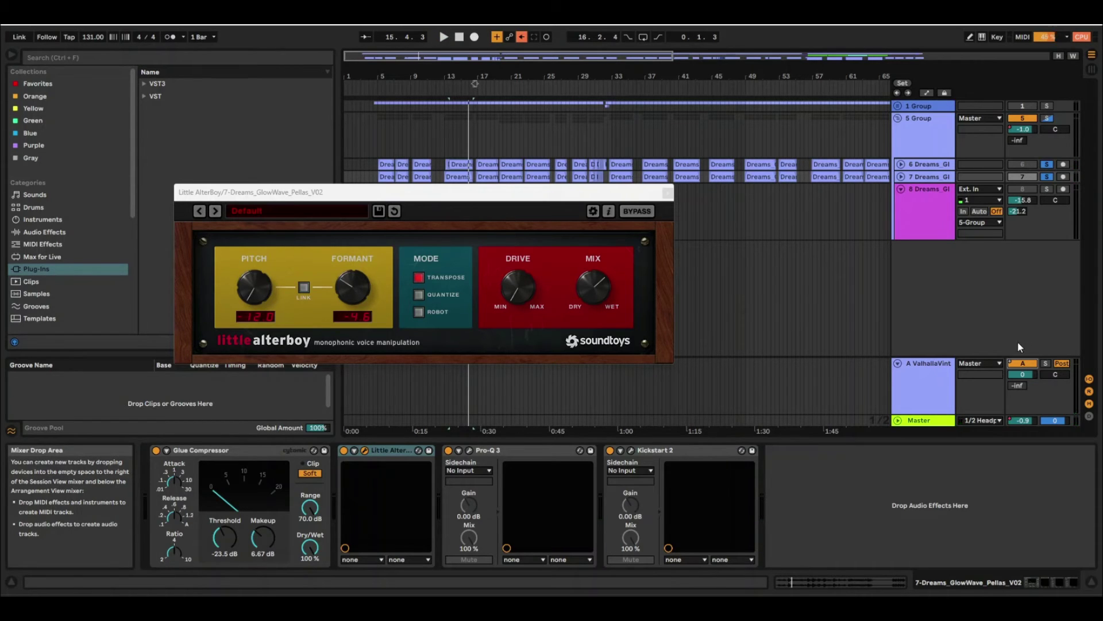
pyautogui.click(668, 192)
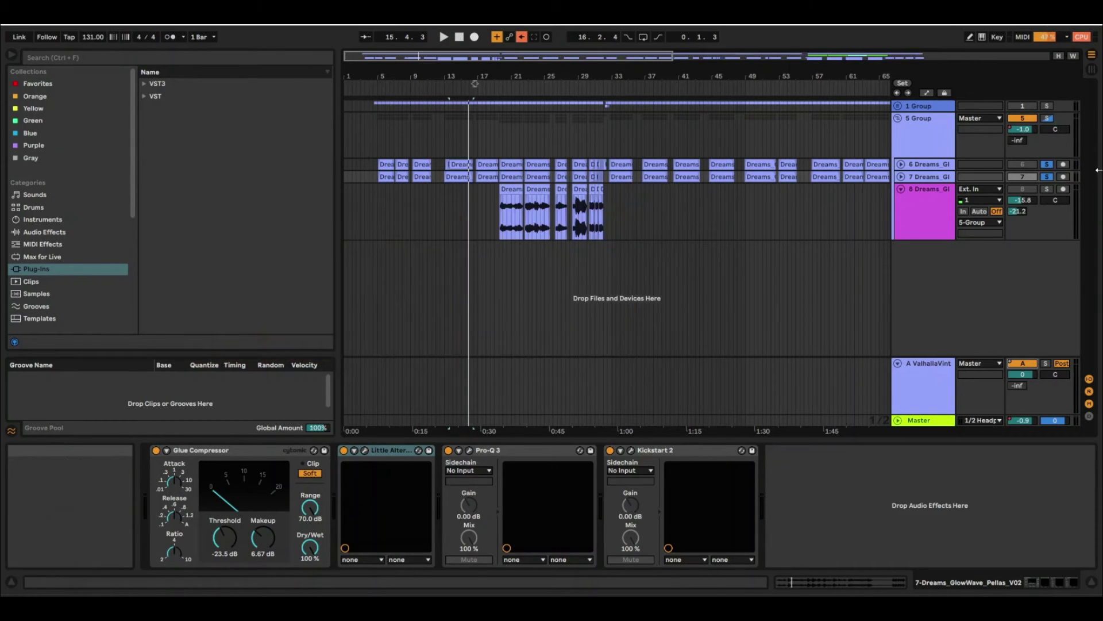
# Step: Examine the clip settings of the first two clips on vocal track 8 and solo the track
pyautogui.click(934, 196)
pyautogui.click(512, 165)
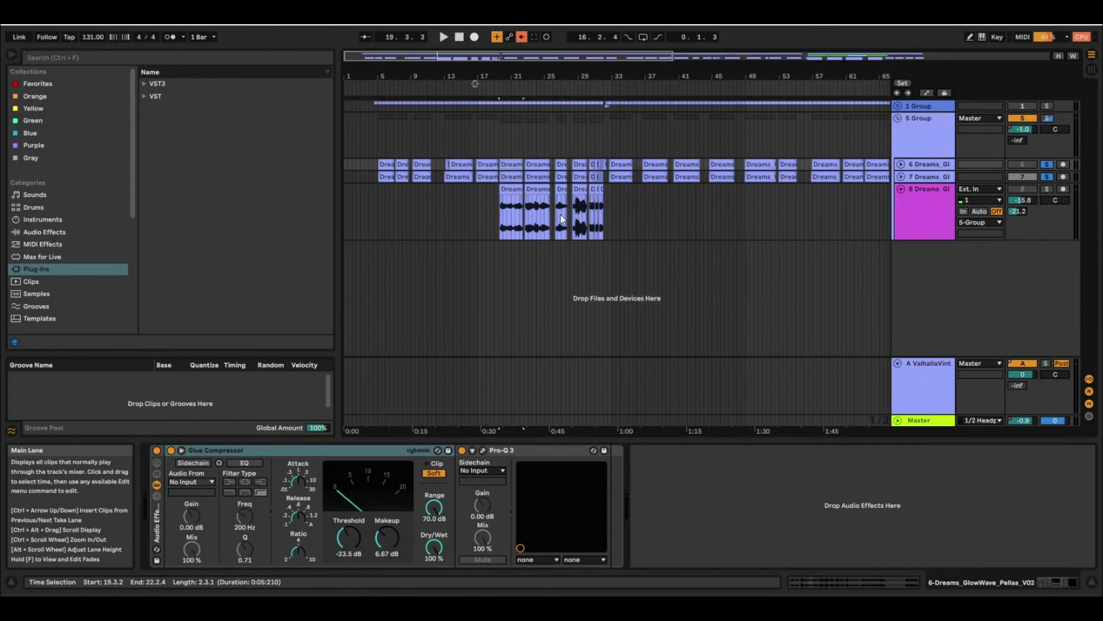
pyautogui.click(511, 189)
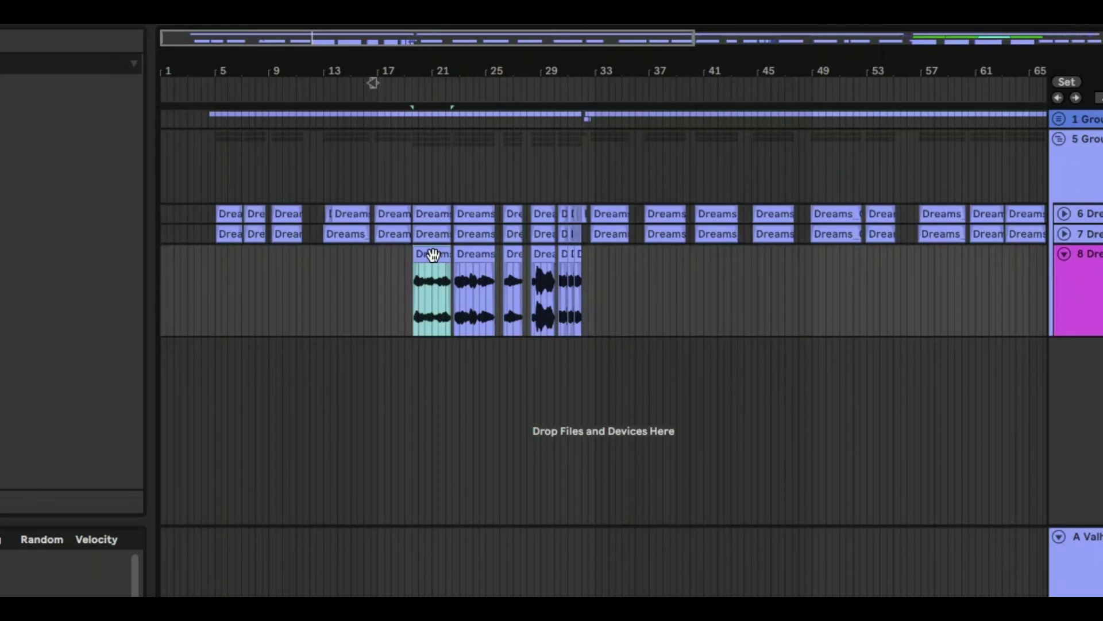
pyautogui.click(480, 250)
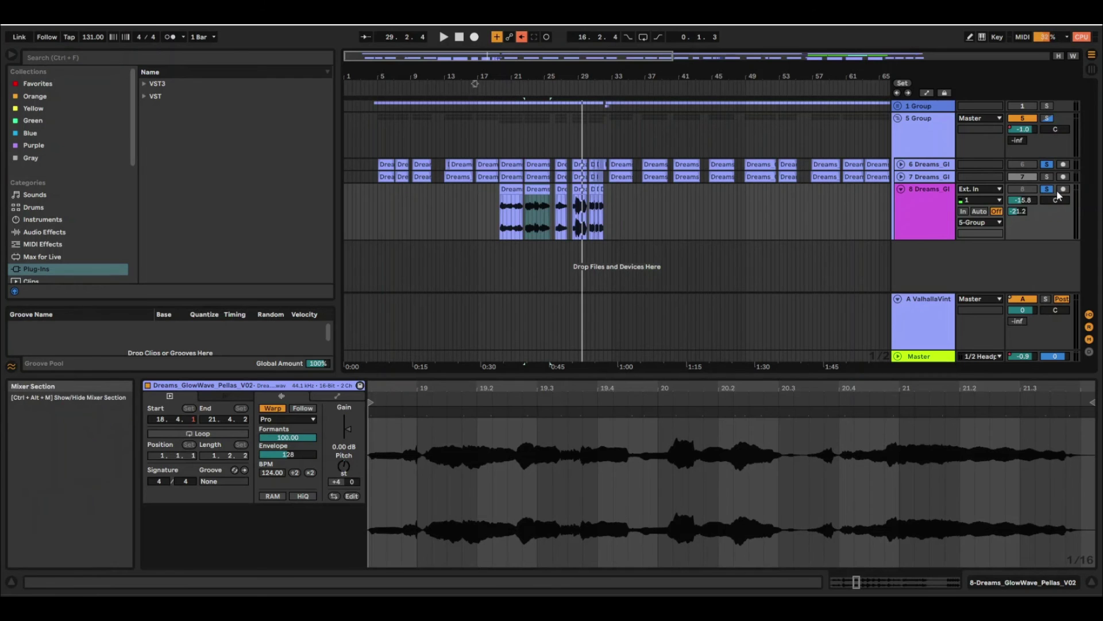
pyautogui.click(1047, 189)
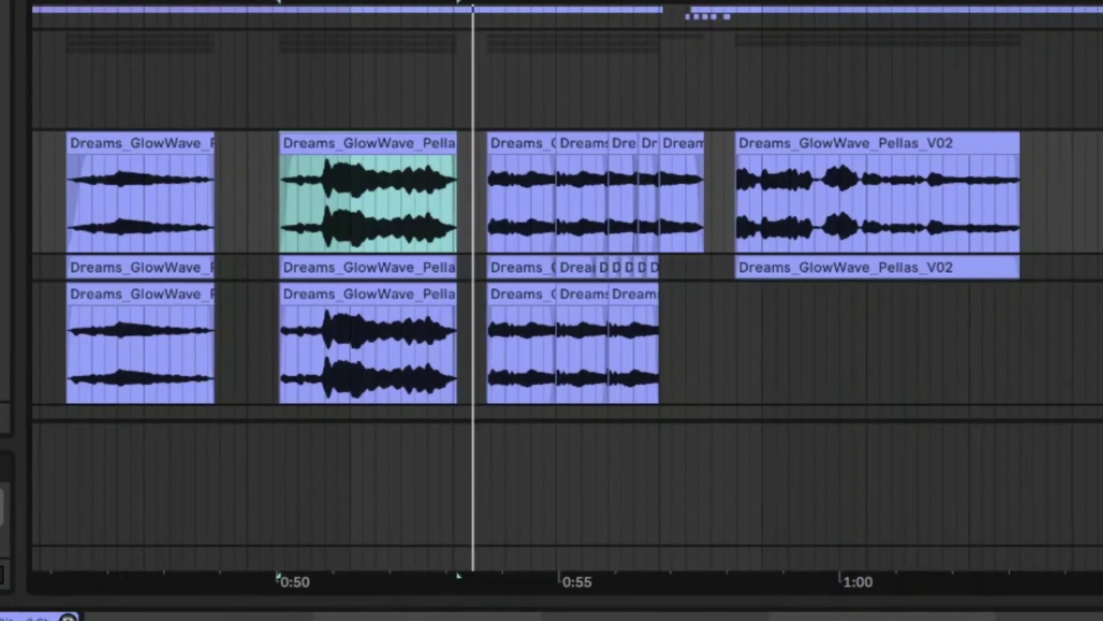
# Step: Fold vocal tracks 6 and 8 in the arrangement
pyautogui.press('-')
pyautogui.press('-')
pyautogui.press('-')
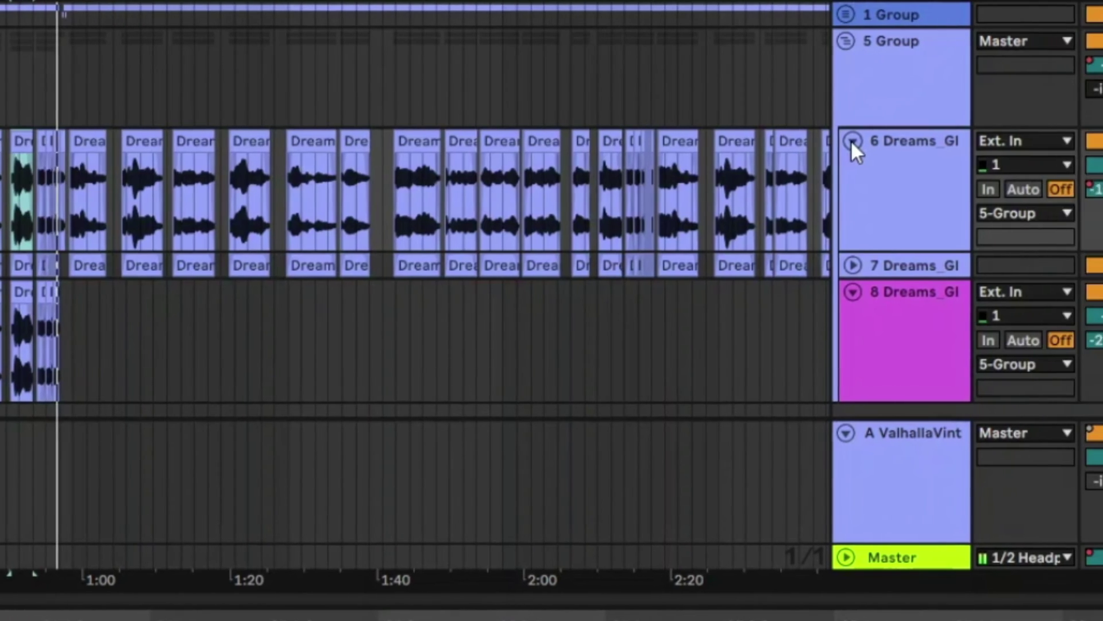
pyautogui.click(862, 140)
pyautogui.click(862, 194)
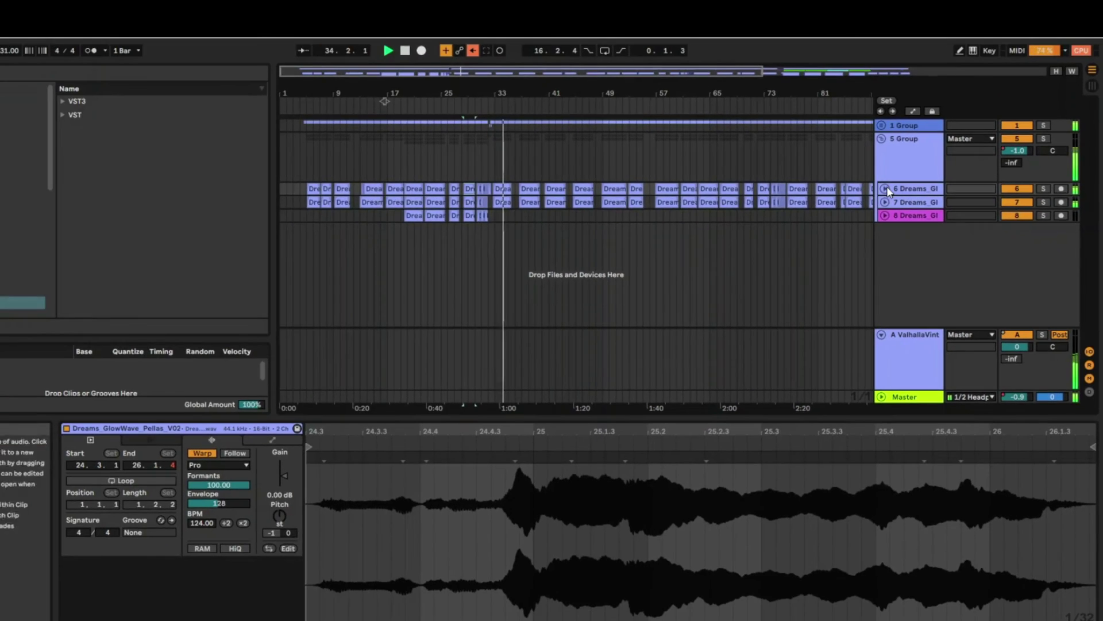
# Step: Unfold vocal tracks 6 and 7 to compare their clips between bars 31 and 49 during playback
pyautogui.click(833, 177)
pyautogui.click(884, 251)
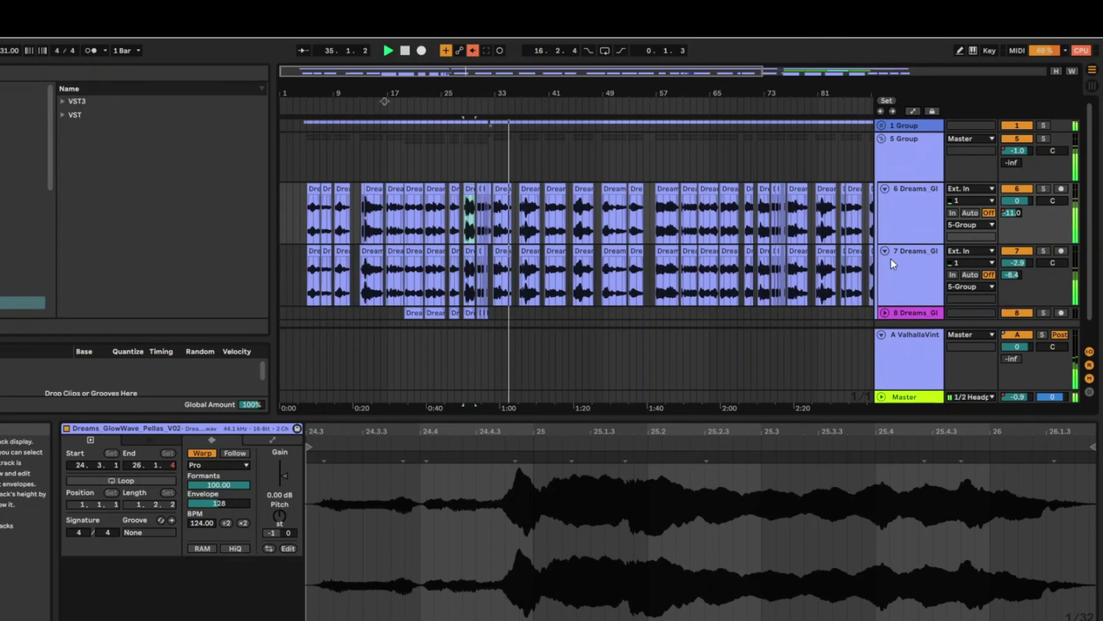
pyautogui.moveTo(601, 114); pyautogui.dragTo(551, 198)
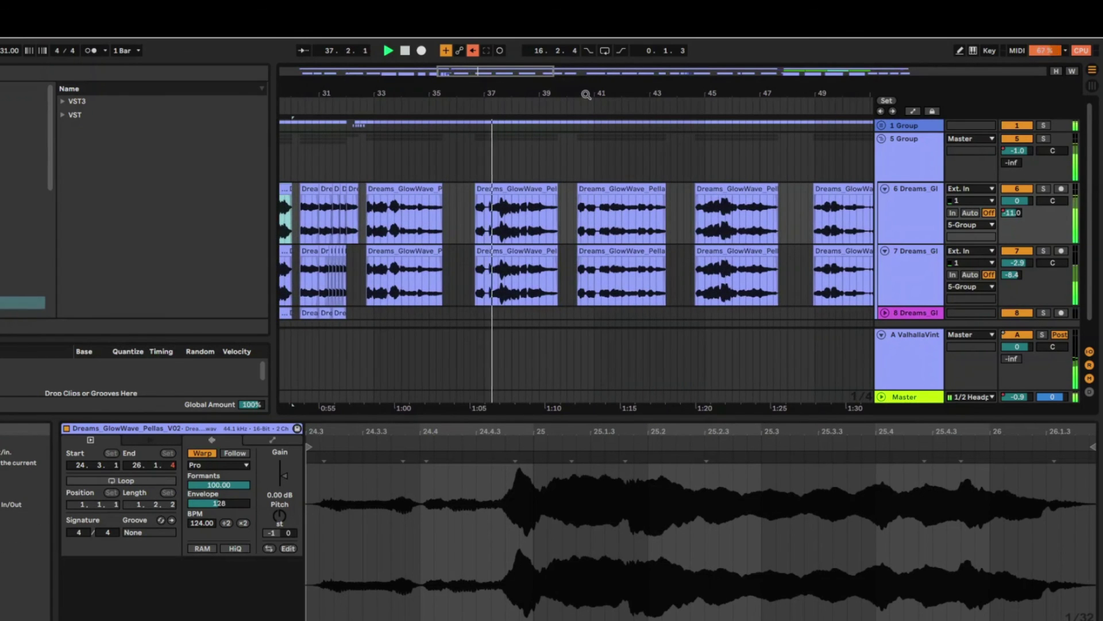